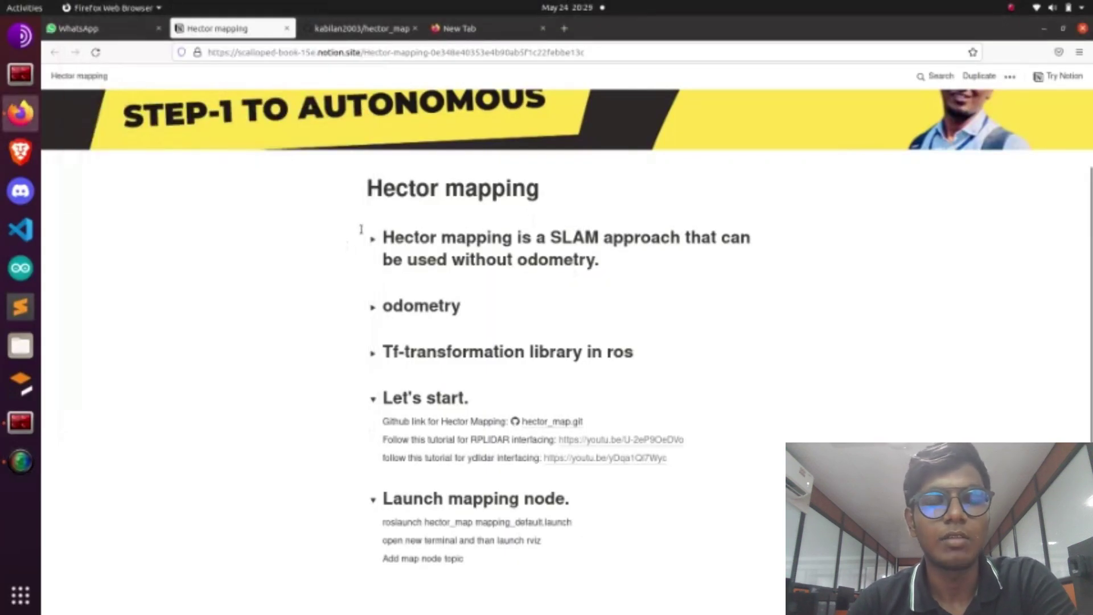
Expand the Hector mapping SLAM, odometry and Tf-transformation library sections, then scroll to Let's start
{"action": "scroll", "coordinate": [361, 229], "scroll_direction": "up", "scroll_amount": 3}
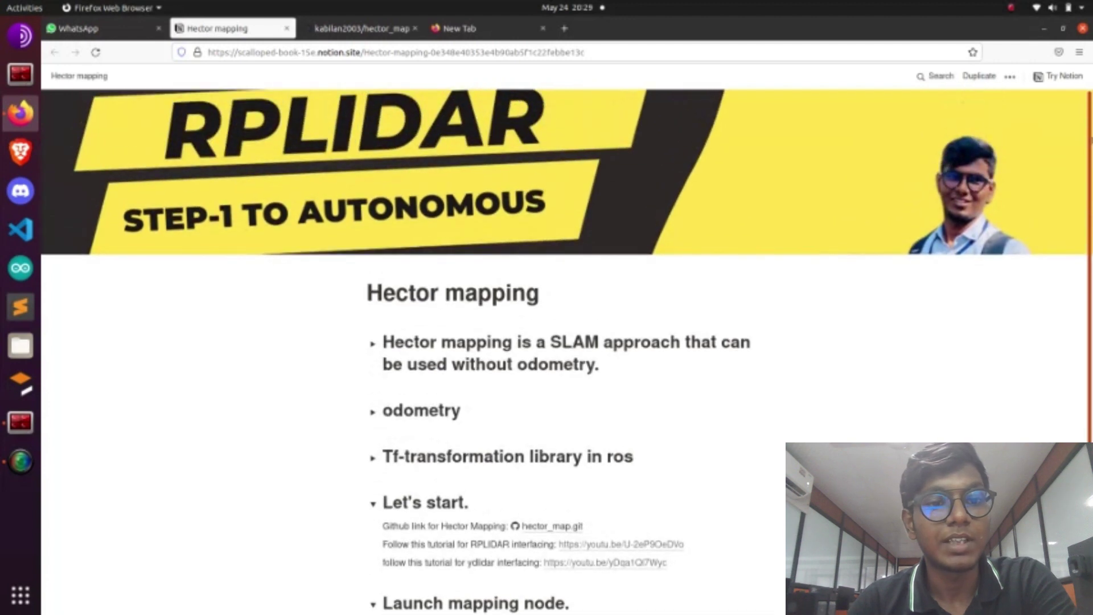
{"action": "scroll", "coordinate": [566, 351], "scroll_direction": "down", "scroll_amount": 3}
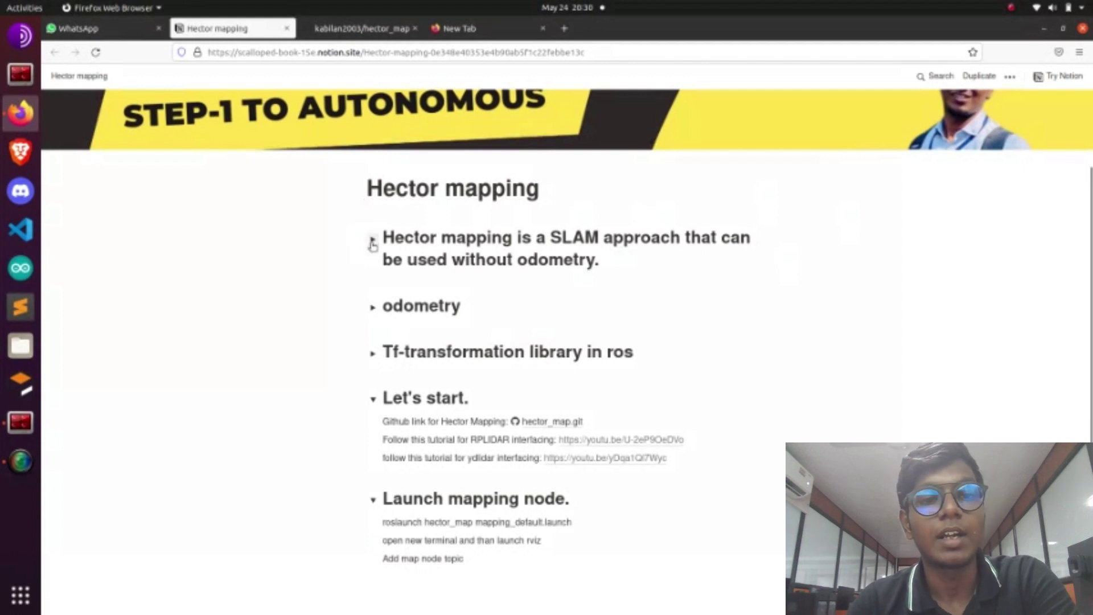
{"action": "left_click", "coordinate": [372, 239]}
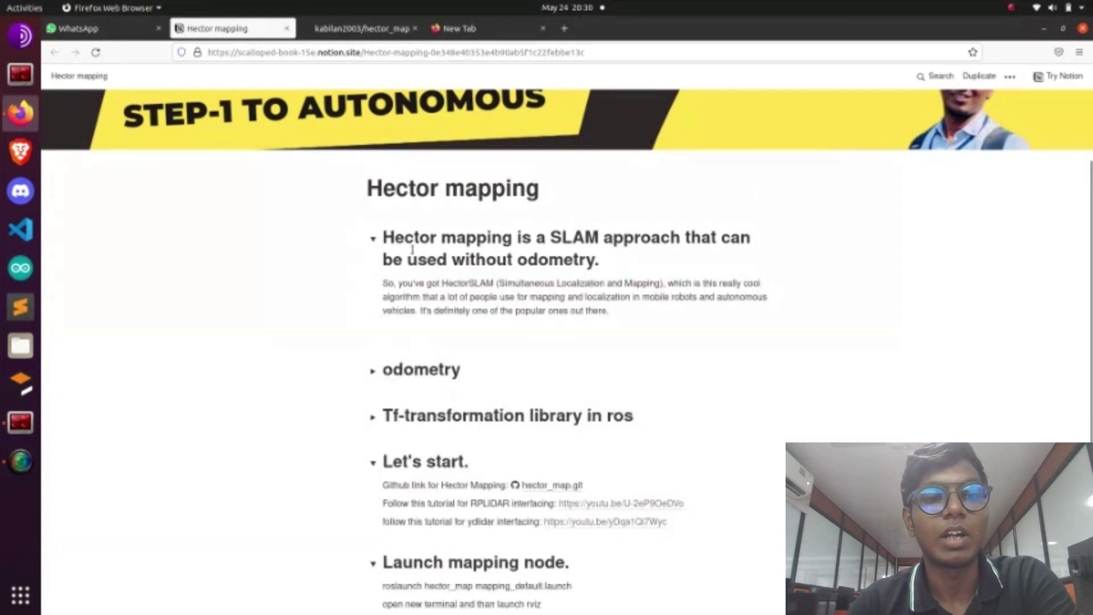
{"action": "scroll", "coordinate": [493, 329], "scroll_direction": "down", "scroll_amount": 3}
{"action": "scroll", "coordinate": [569, 341], "scroll_direction": "down", "scroll_amount": 2}
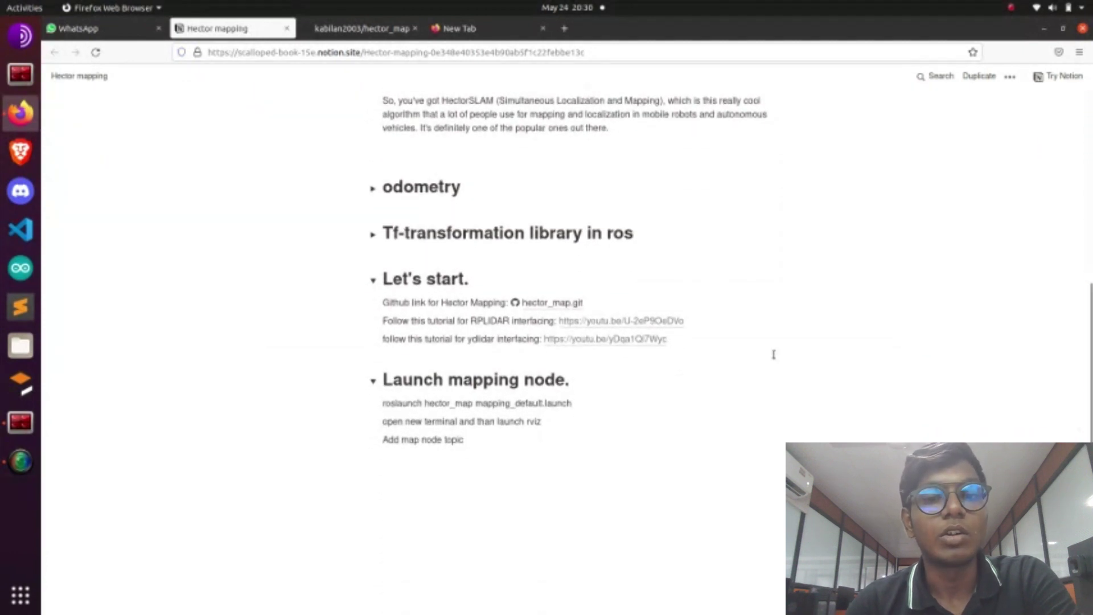
{"action": "left_click", "coordinate": [372, 188]}
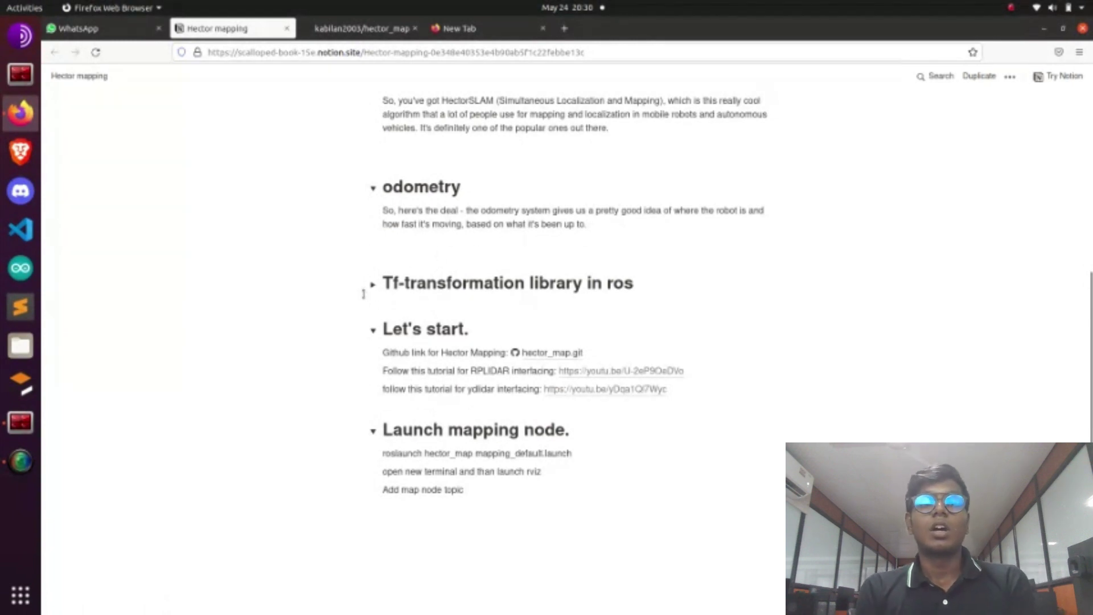
{"action": "left_click", "coordinate": [373, 285]}
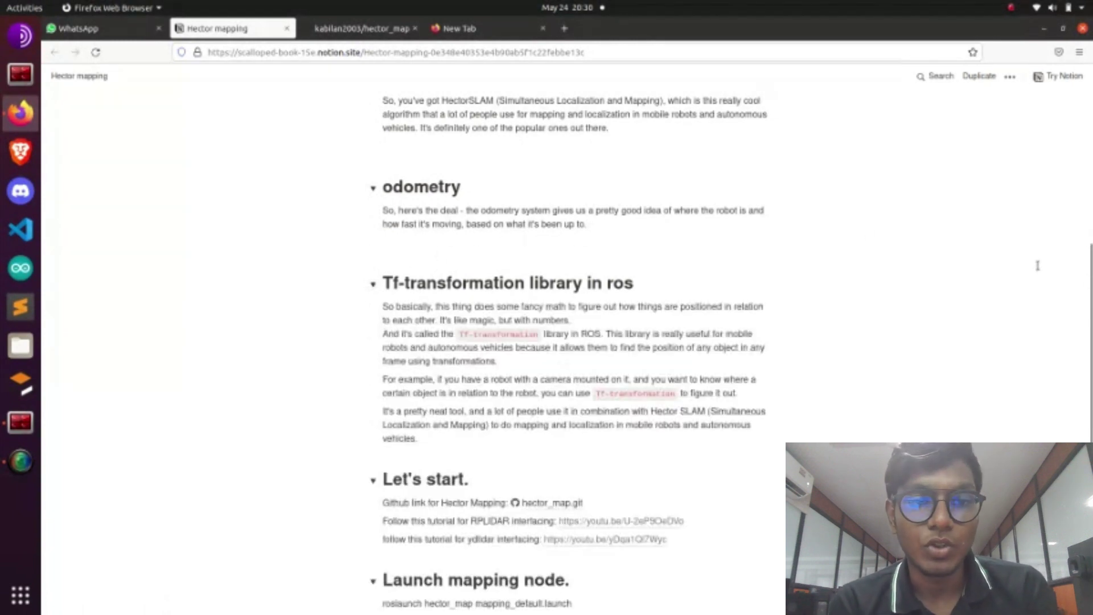
{"action": "scroll", "coordinate": [386, 326], "scroll_direction": "down", "scroll_amount": 4}
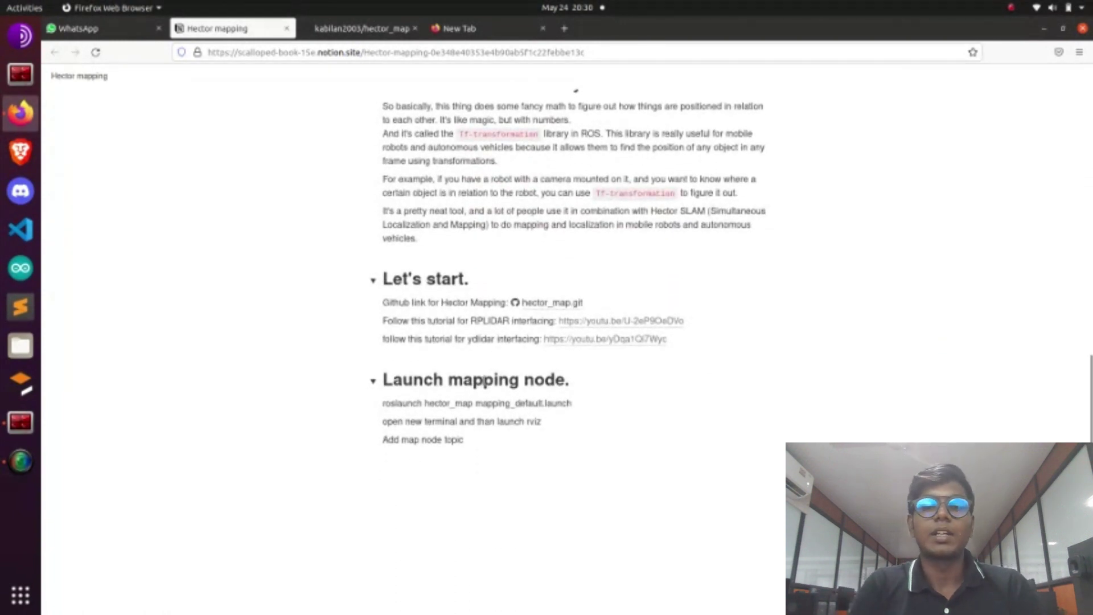
Open the hector_map.git repository on GitHub and copy its HTTPS clone URL
{"action": "left_click", "coordinate": [556, 303]}
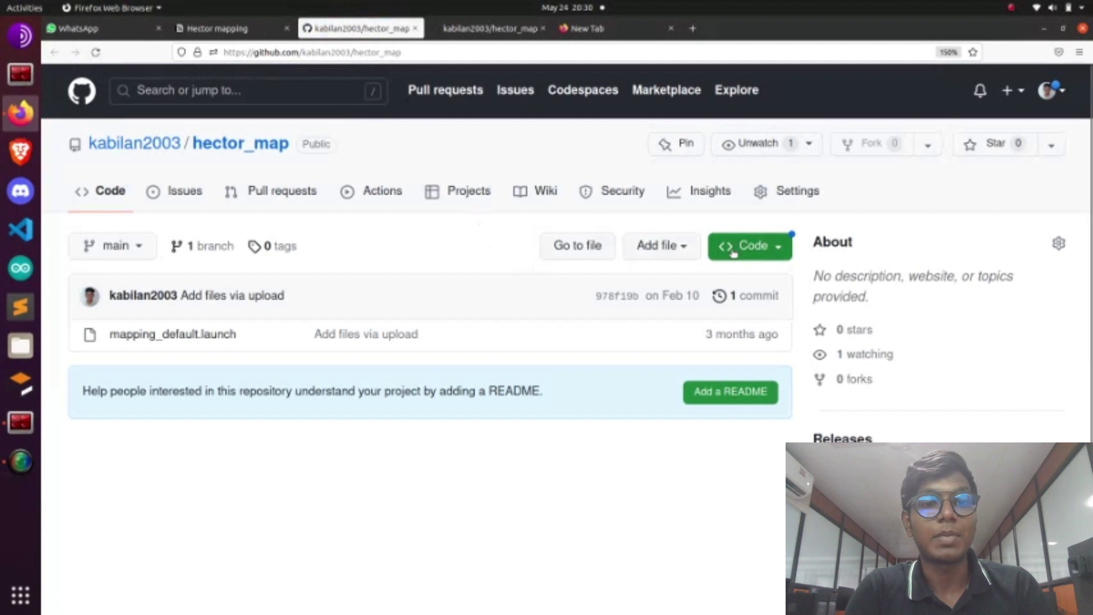
{"action": "left_click", "coordinate": [750, 252]}
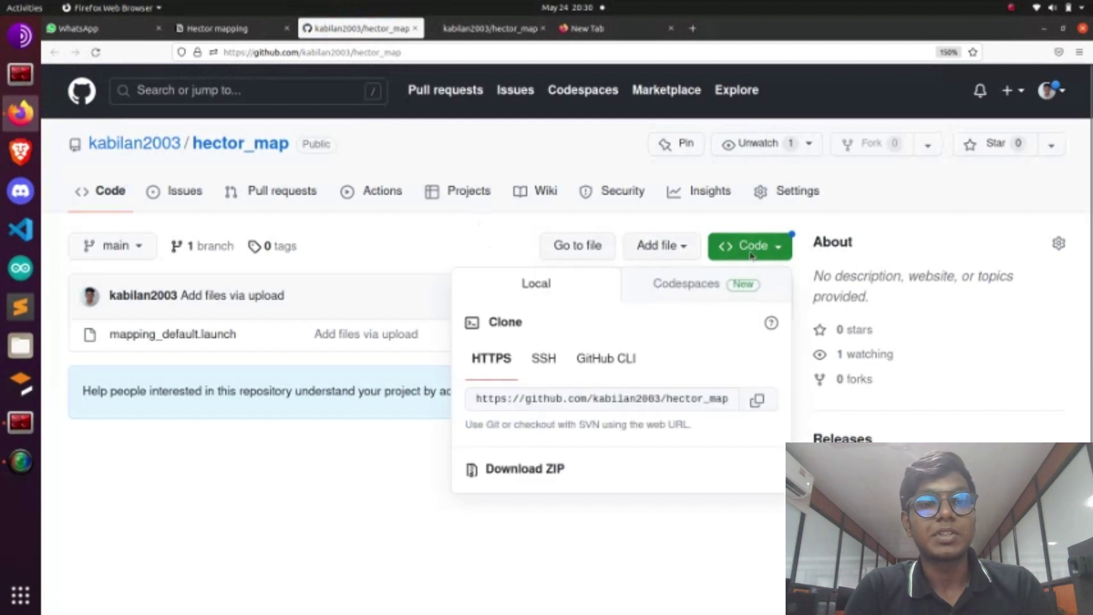
{"action": "left_click", "coordinate": [756, 399]}
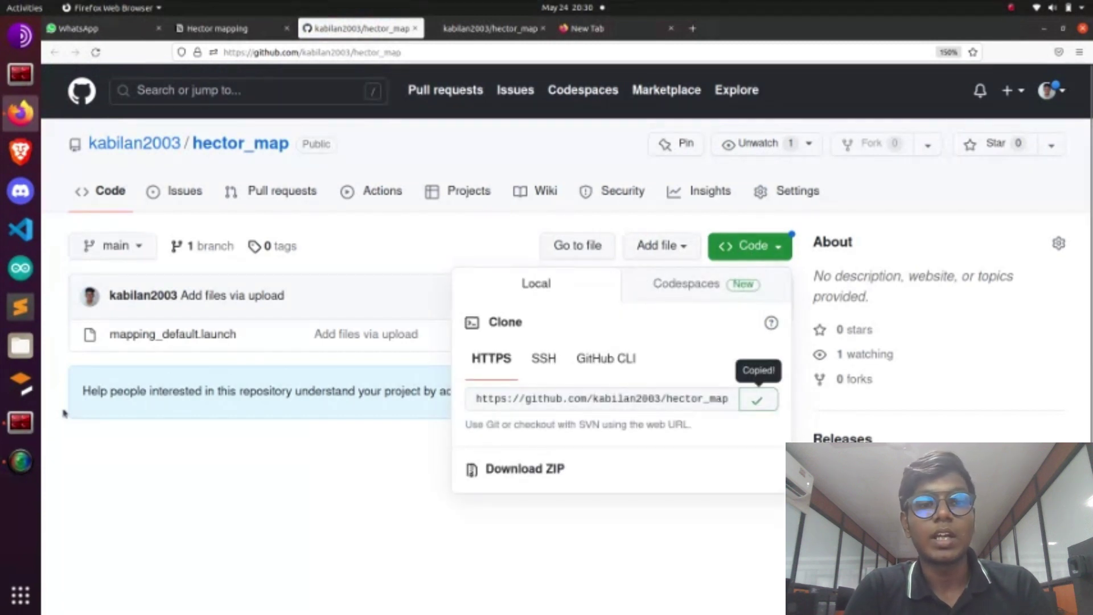
Run git clone with the pasted hector_map URL in the rplidar src folder
{"action": "left_click", "coordinate": [21, 421]}
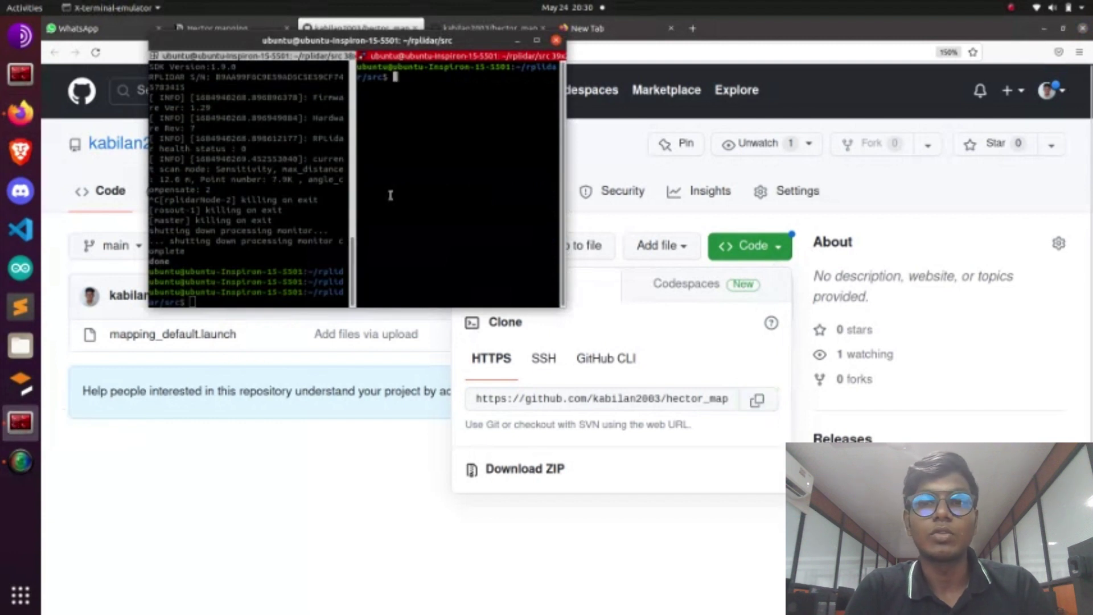
{"action": "type", "text": "git "}
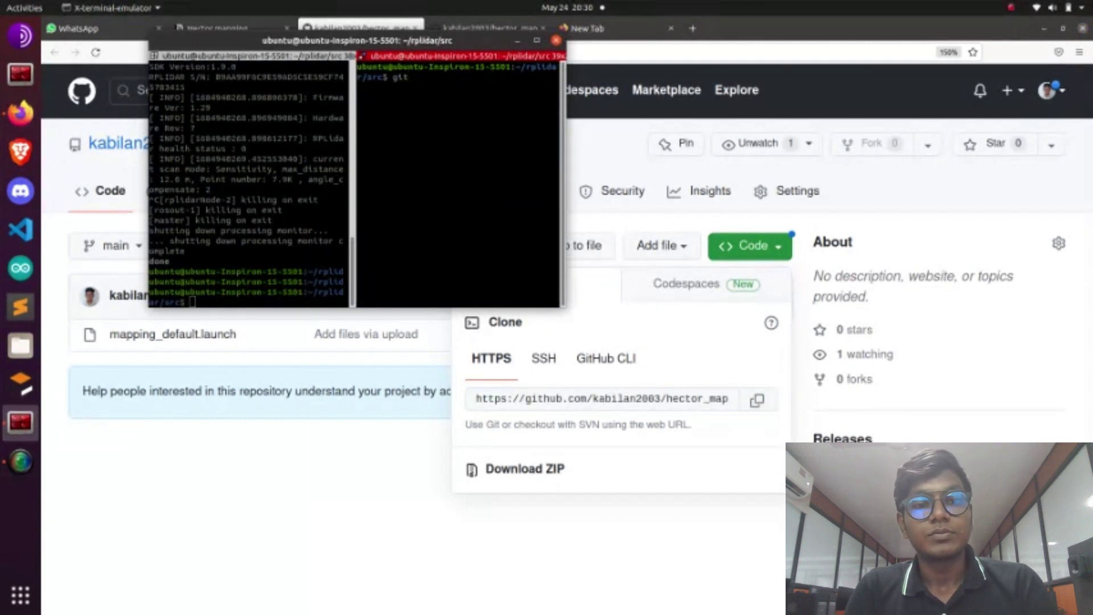
{"action": "type", "text": "clone"}
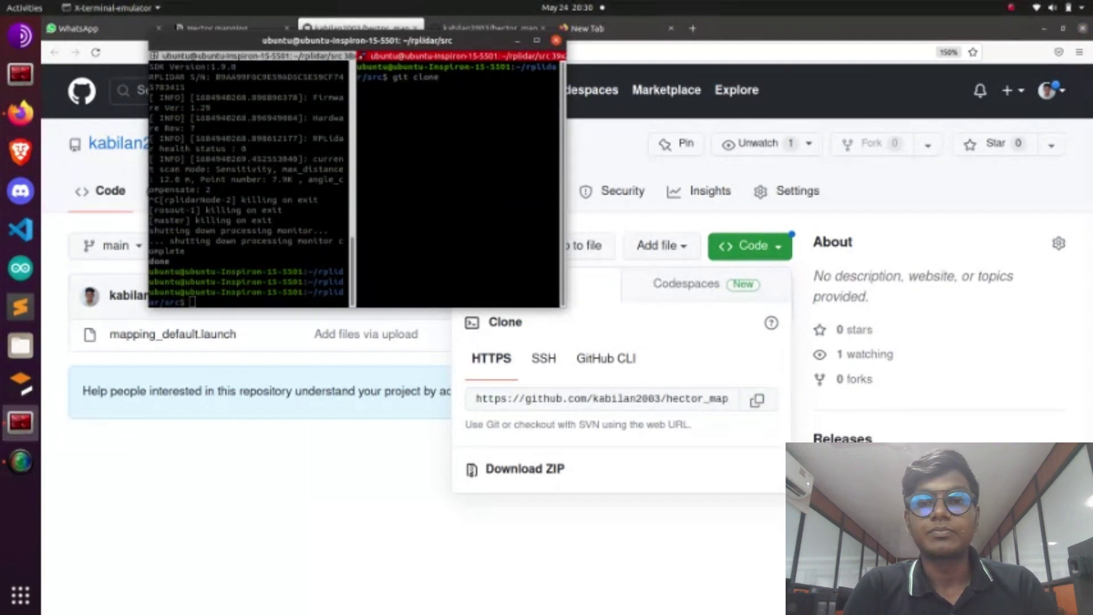
{"action": "key", "text": "ctrl+shift+v"}
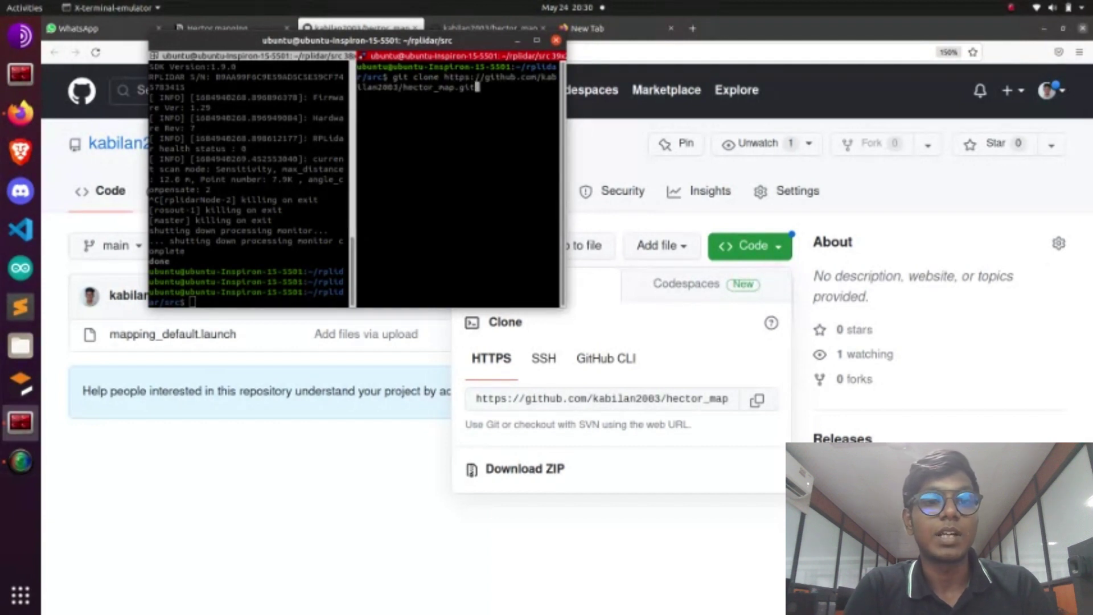
{"action": "key", "text": "Return"}
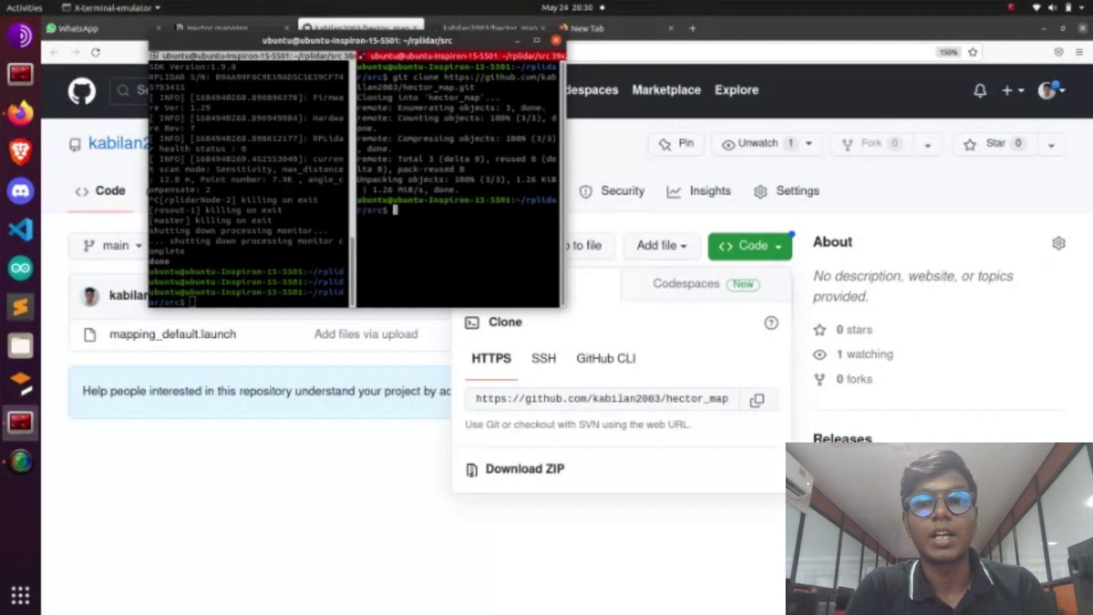
Go up to the ~/rplidar workspace and build it with catkin_make
{"action": "type", "text": "cd .."}
{"action": "key", "text": "Return"}
{"action": "type", "text": "catkin_"}
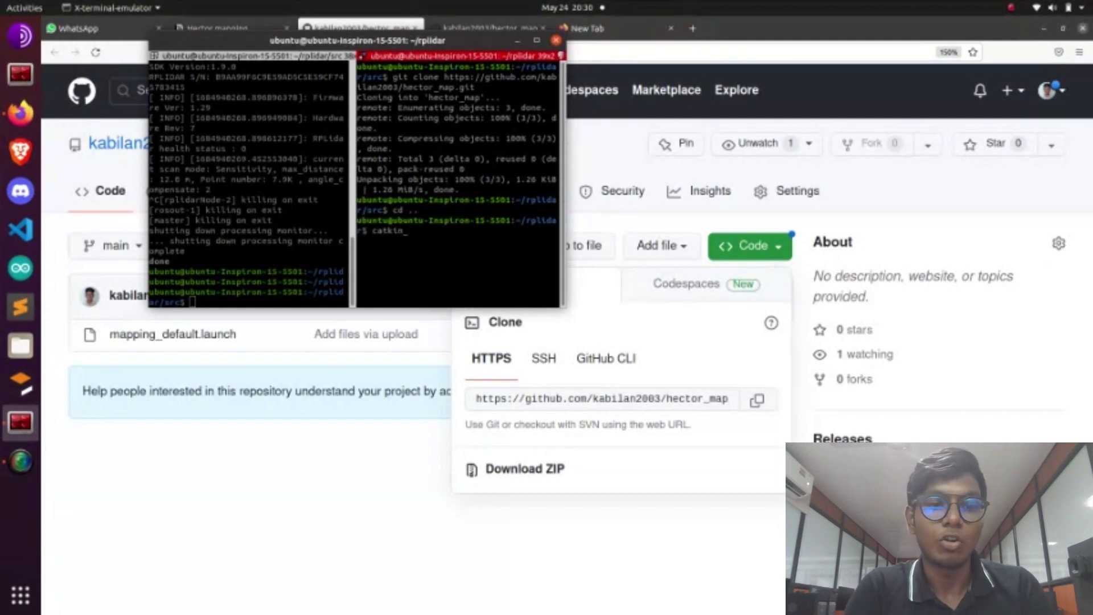
{"action": "type", "text": "make"}
{"action": "key", "text": "Return"}
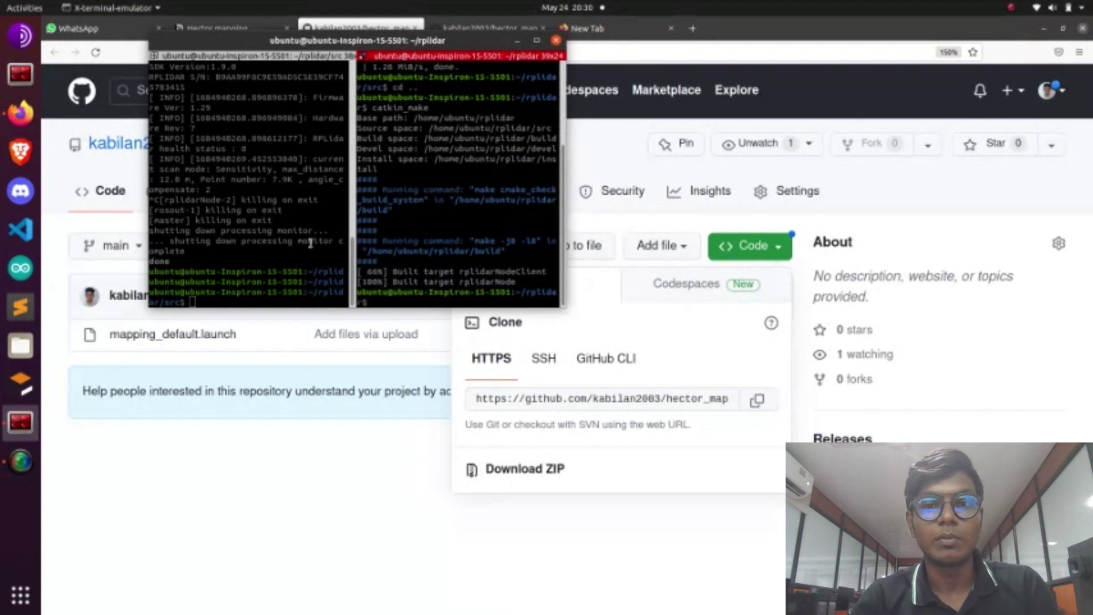
{"action": "left_click", "coordinate": [272, 232]}
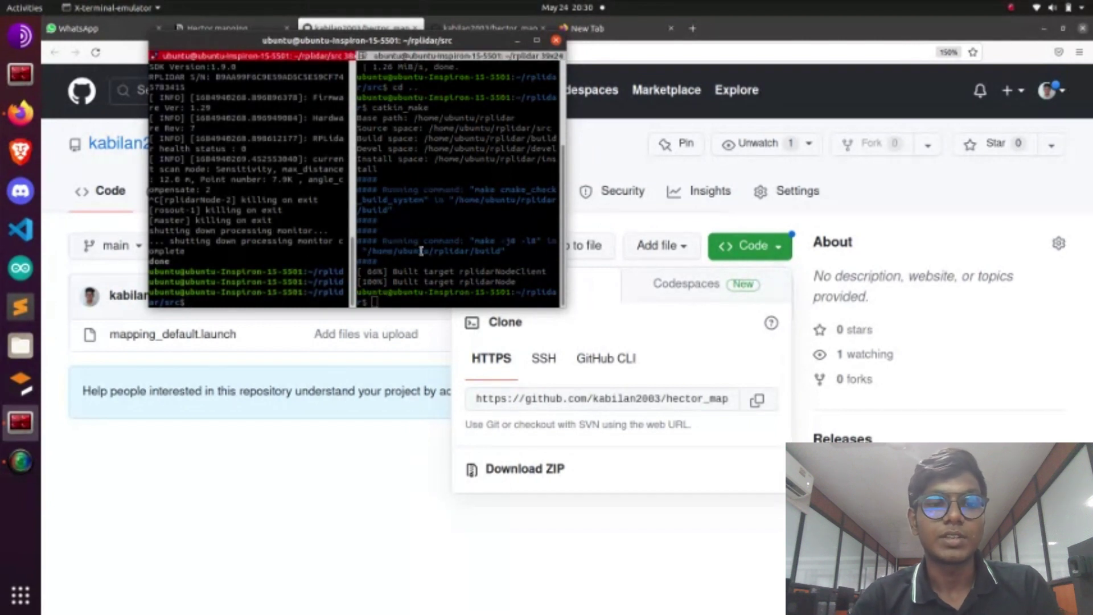
Return to the Hector mapping guide and scroll down to the 'Launch mapping node' section
{"action": "left_click", "coordinate": [222, 27]}
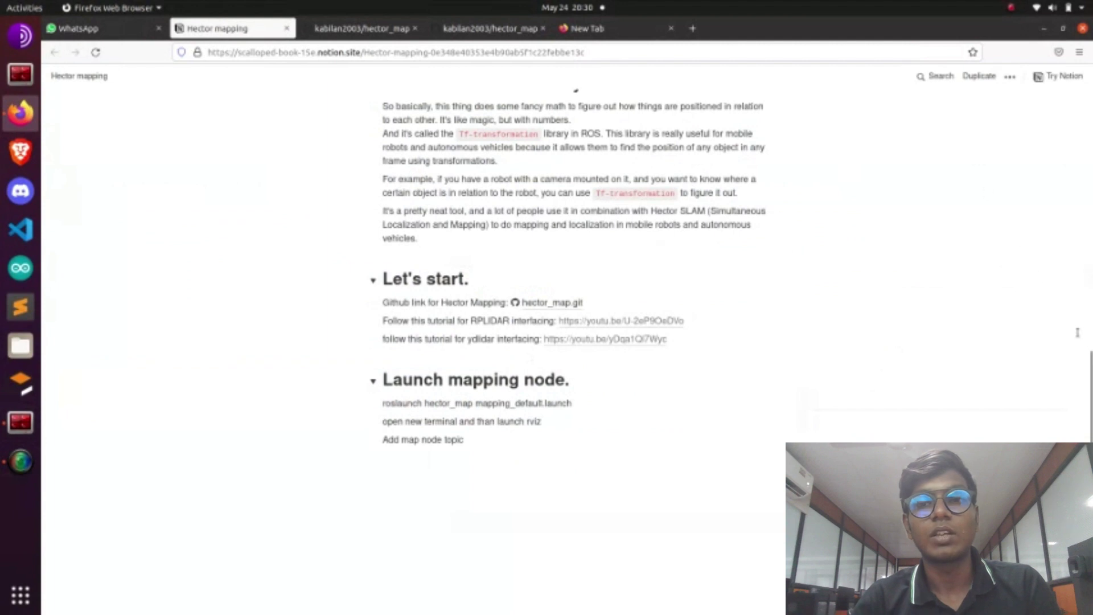
{"action": "scroll", "coordinate": [569, 342], "scroll_direction": "up", "scroll_amount": 5}
{"action": "scroll", "coordinate": [569, 341], "scroll_direction": "up", "scroll_amount": 3}
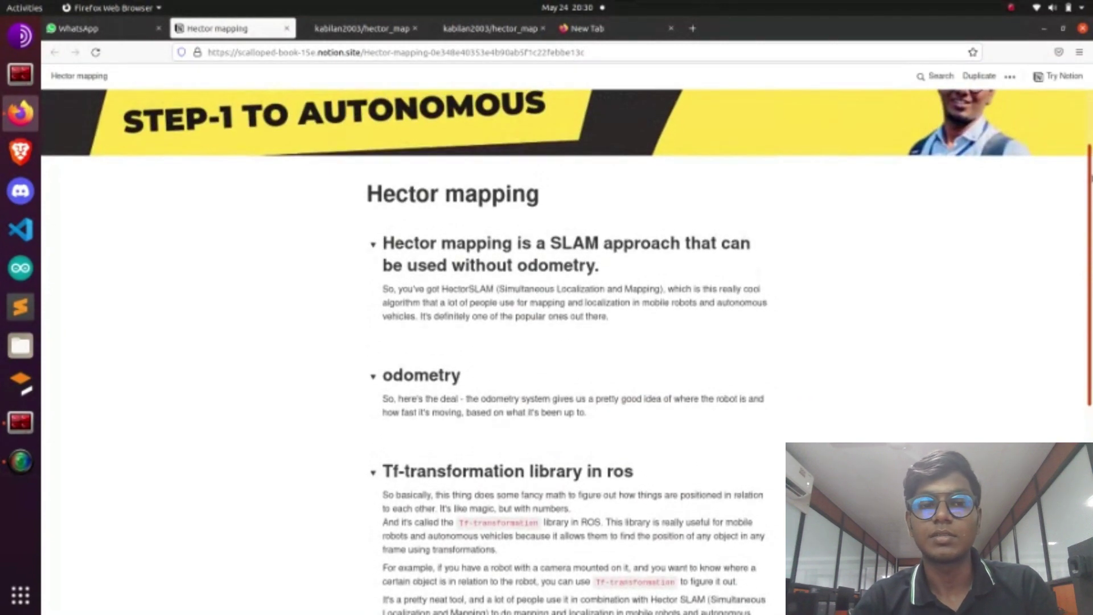
{"action": "scroll", "coordinate": [569, 341], "scroll_direction": "down", "scroll_amount": 4}
{"action": "scroll", "coordinate": [1088, 285], "scroll_direction": "down", "scroll_amount": 1}
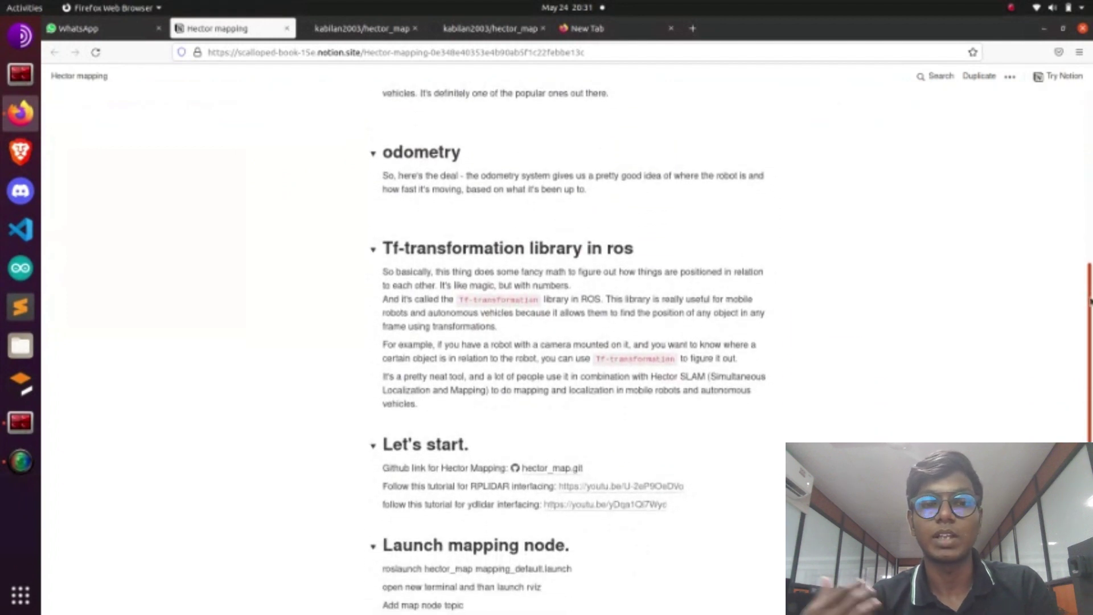
{"action": "scroll", "coordinate": [1088, 308], "scroll_direction": "down", "scroll_amount": 2}
{"action": "scroll", "coordinate": [1089, 330], "scroll_direction": "down", "scroll_amount": 3}
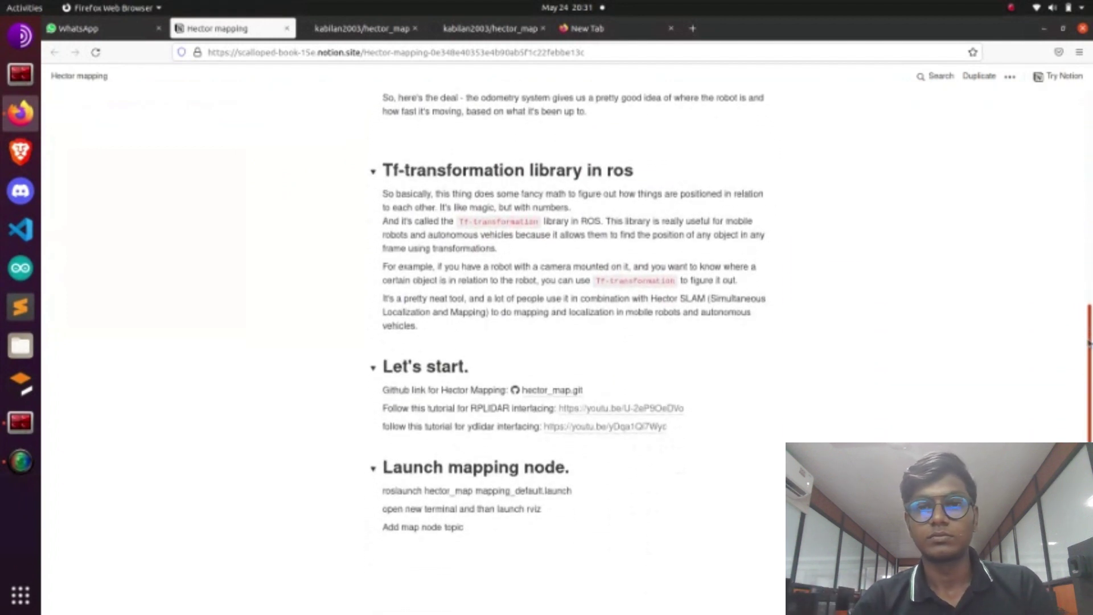
Maximize the terminal, clear it, and rerun roslaunch rplidar_ros rplidar.launch after the first attempt fails
{"action": "left_click", "coordinate": [20, 421]}
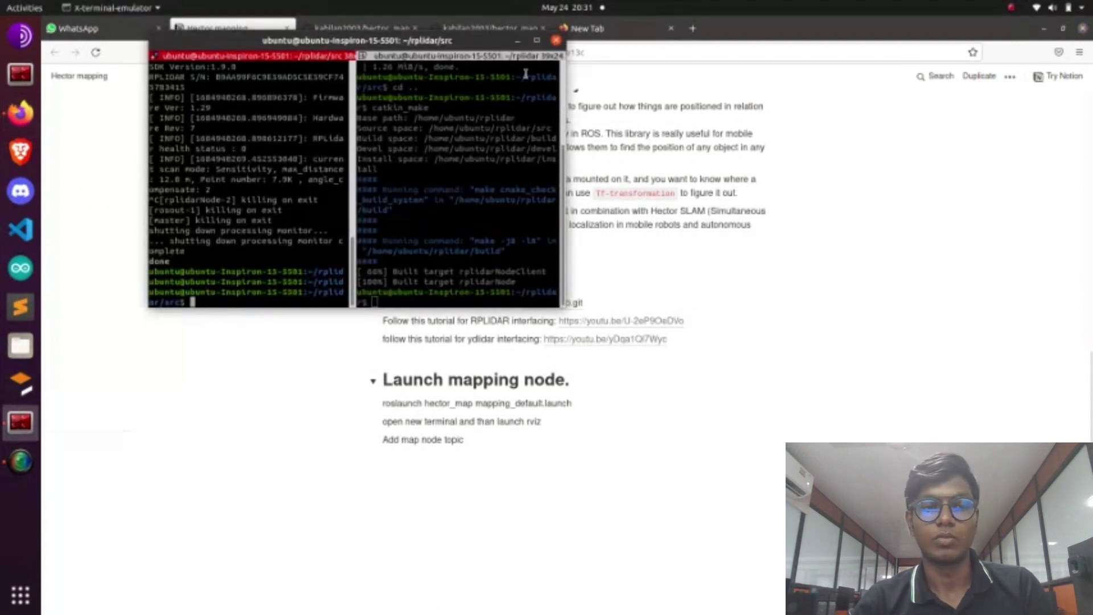
{"action": "left_click", "coordinate": [536, 39]}
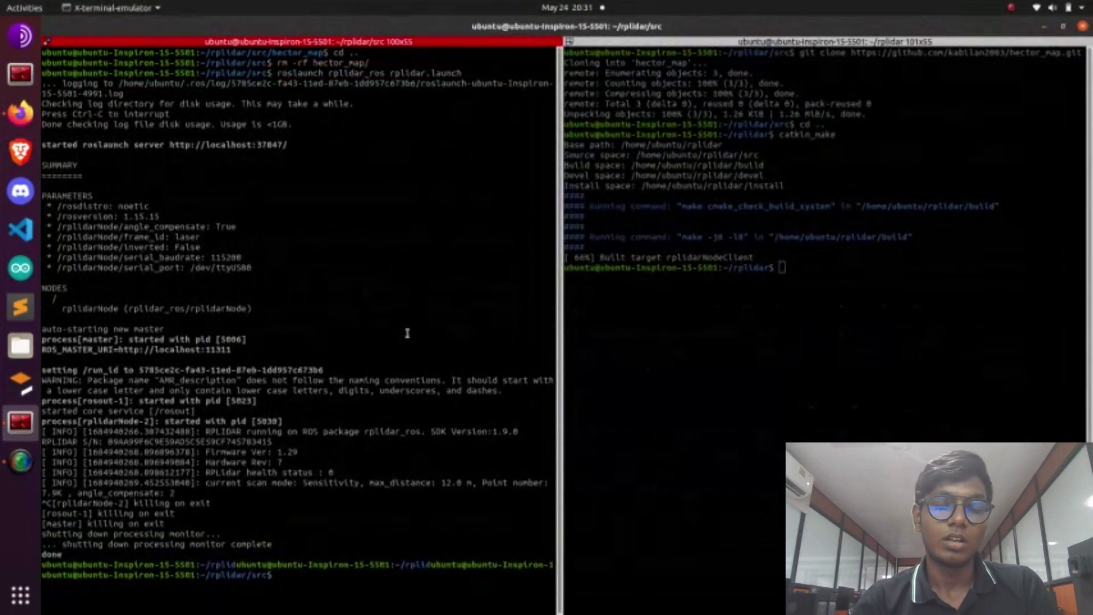
{"action": "type", "text": "clear"}
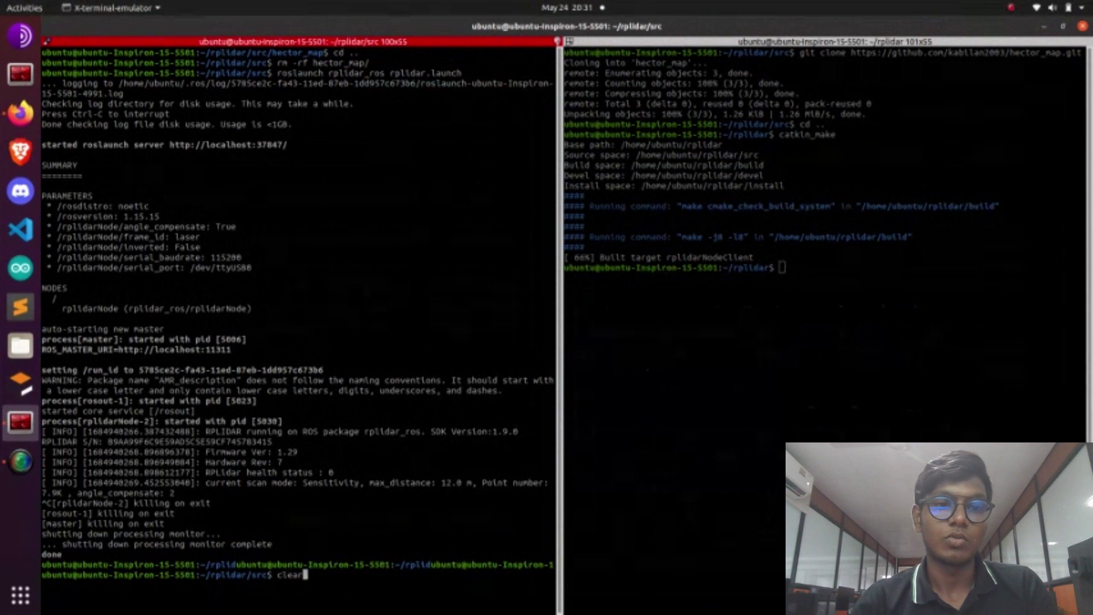
{"action": "key", "text": "Return"}
{"action": "type", "text": "roslaunch rplidar_ros rplidar.launch"}
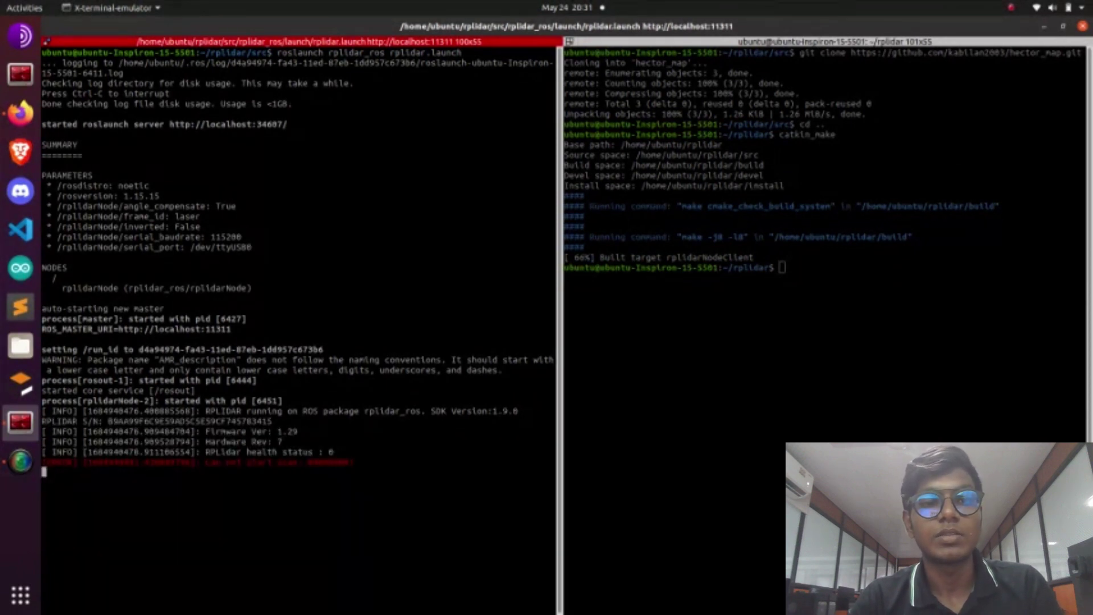
{"action": "key", "text": "ctrl+c"}
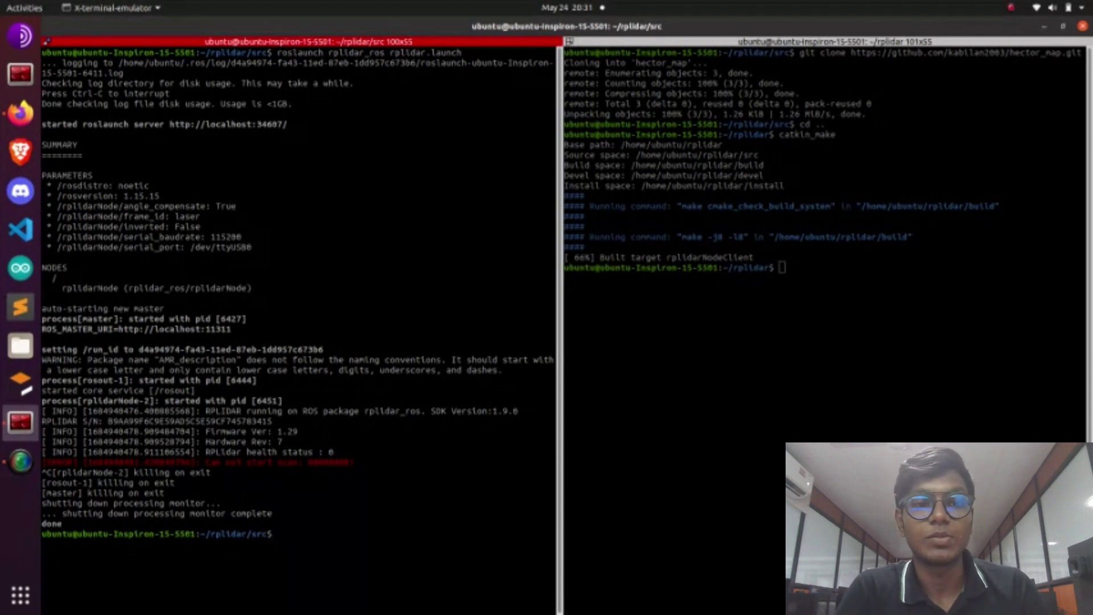
{"action": "key", "text": "Up"}
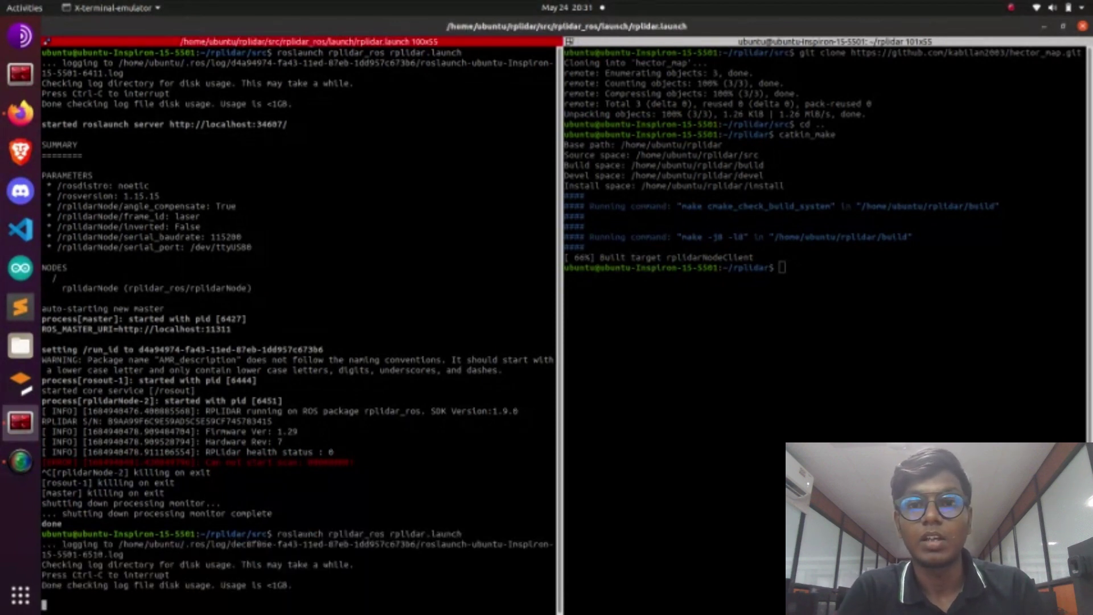
{"action": "key", "text": "Return"}
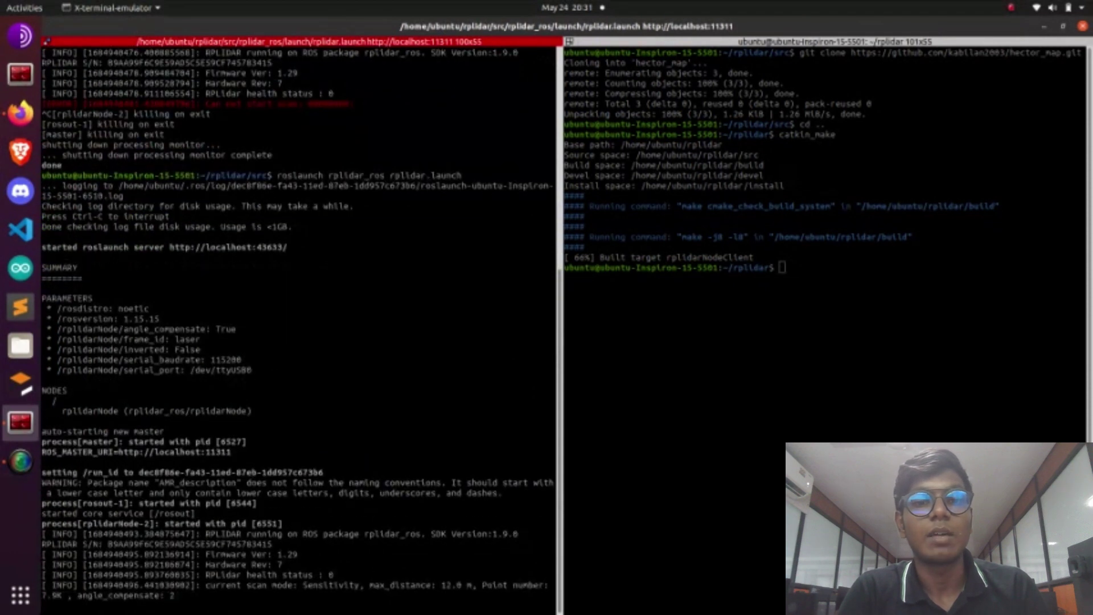
{"action": "left_click", "coordinate": [959, 177]}
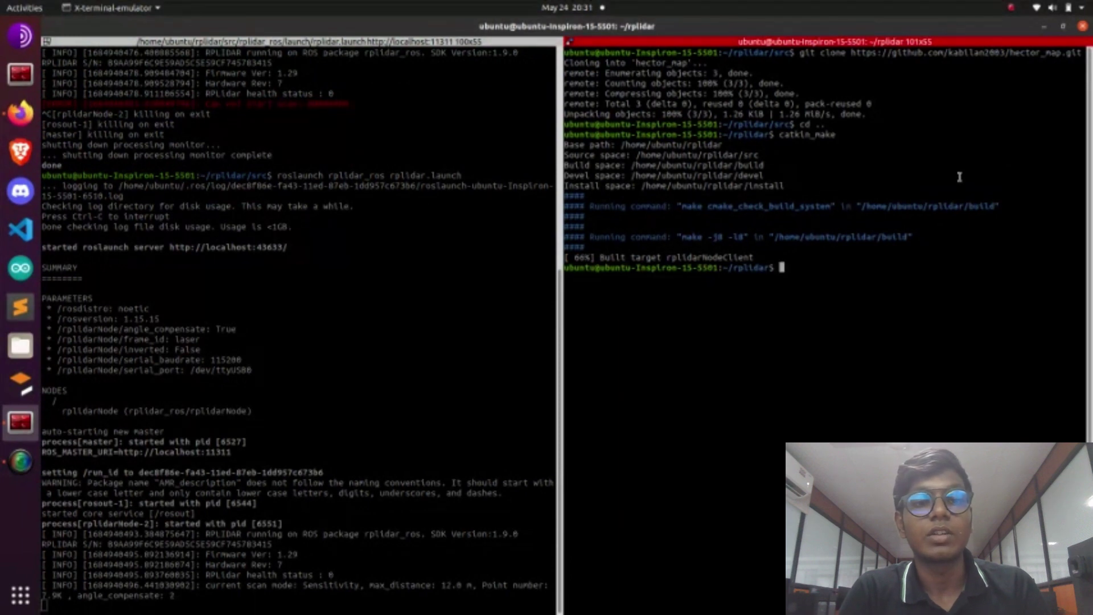
Run rostopic list in the right pane to confirm /scan, /rosout and /rosout_agg
{"action": "type", "text": "rostopic l"}
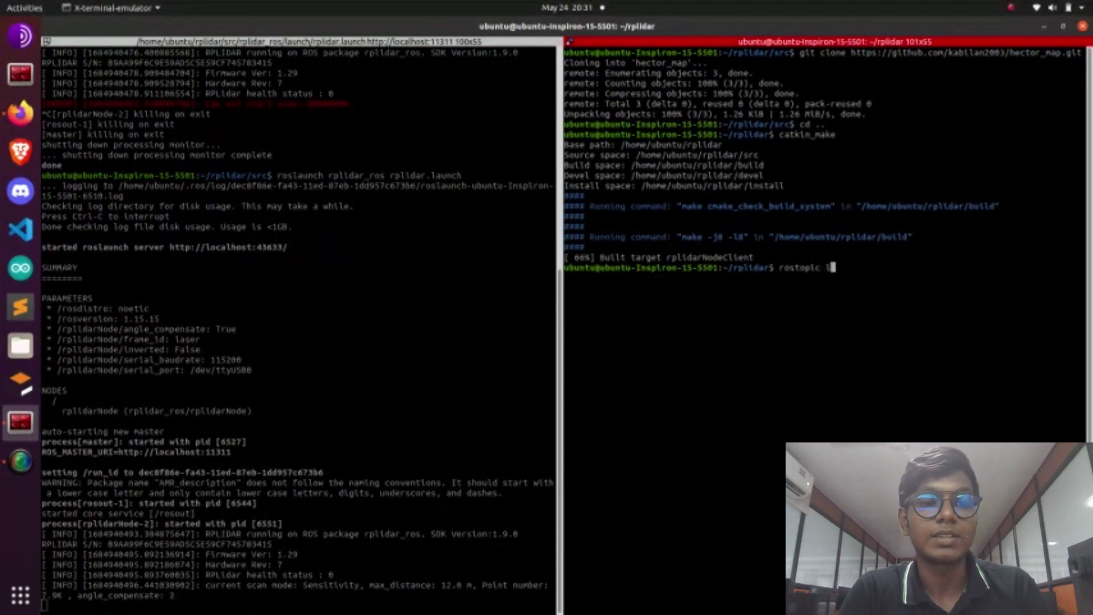
{"action": "type", "text": "ist"}
{"action": "key", "text": "Return"}
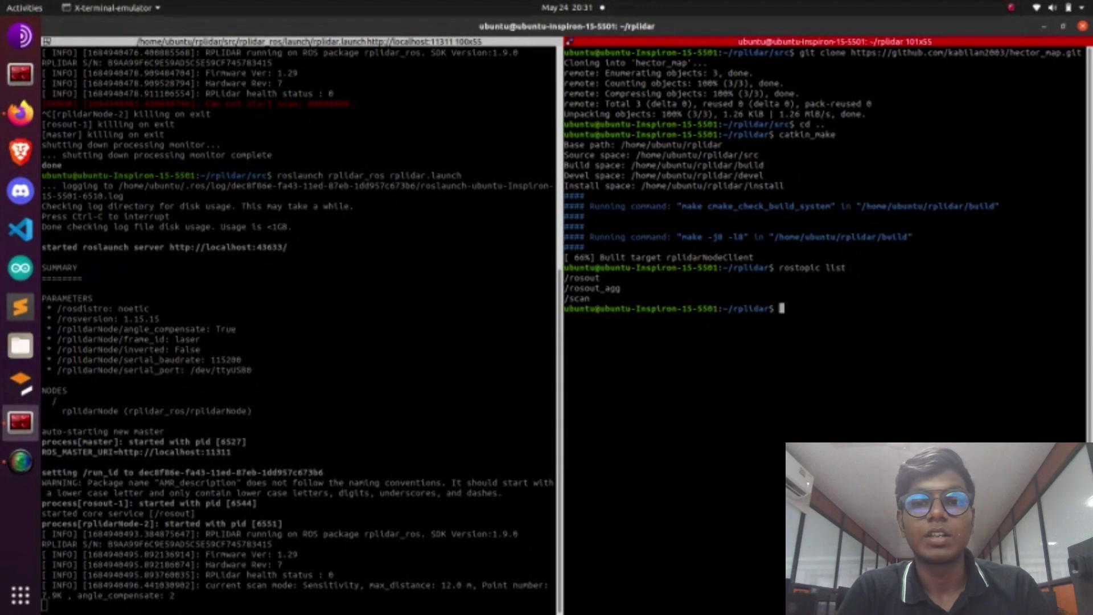
{"action": "type", "text": "rostopic echo sca"}
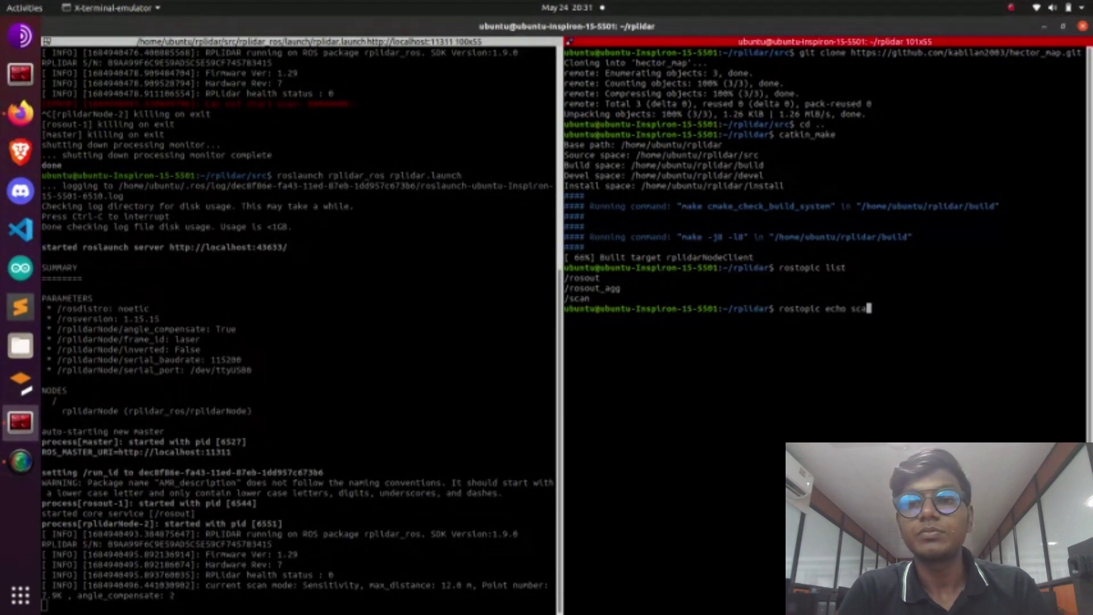
{"action": "type", "text": "n"}
Echo the live /scan messages, stop the stream, then run ls and rostopic list again
{"action": "key", "text": "Return"}
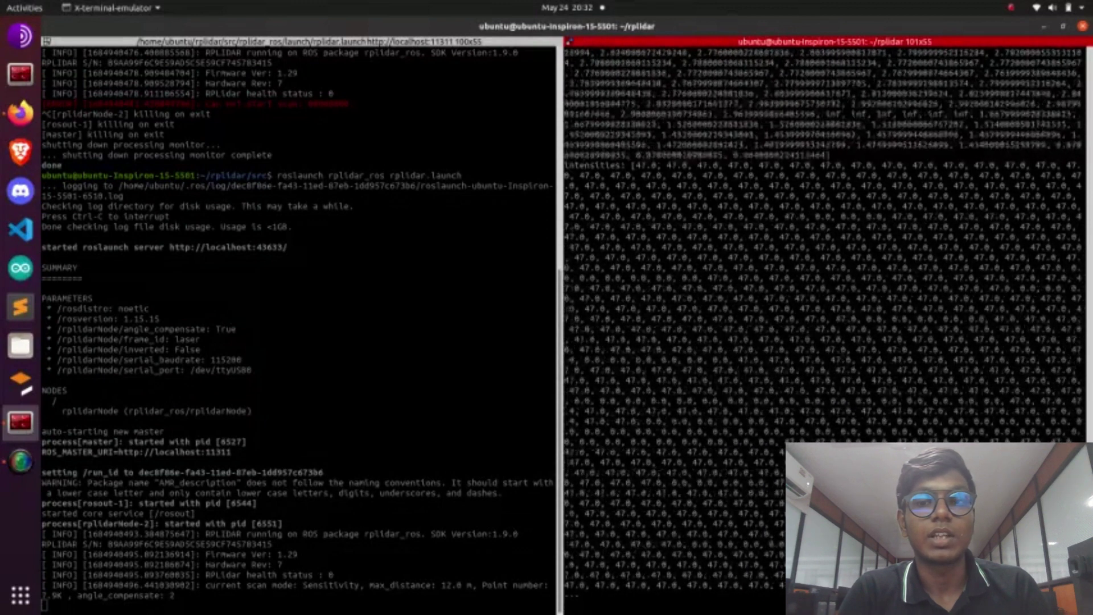
{"action": "key", "text": "ctrl+c"}
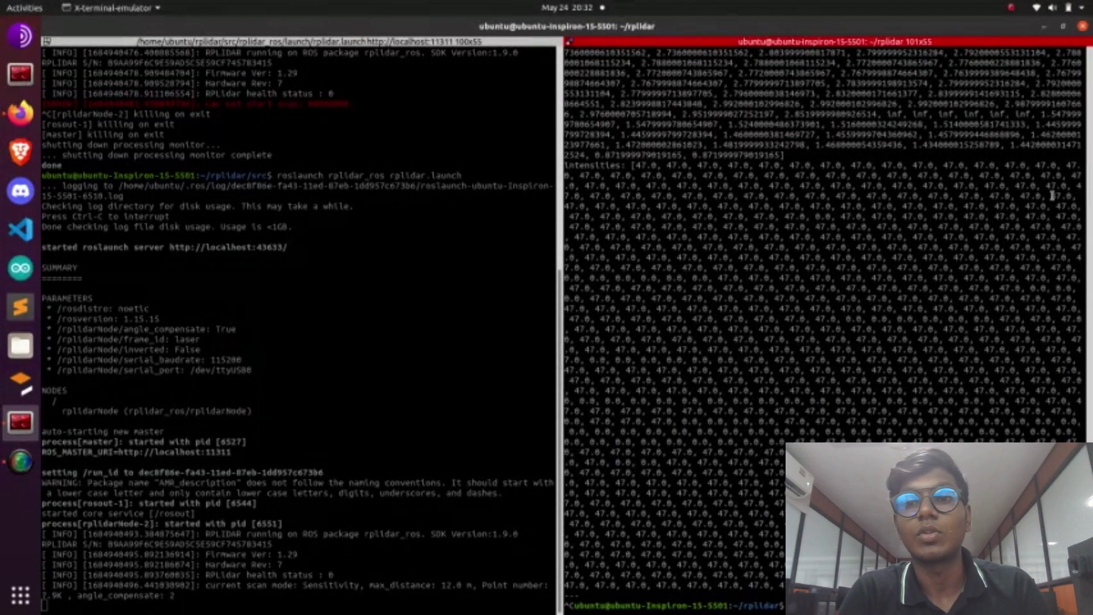
{"action": "type", "text": "ls"}
{"action": "key", "text": "Return"}
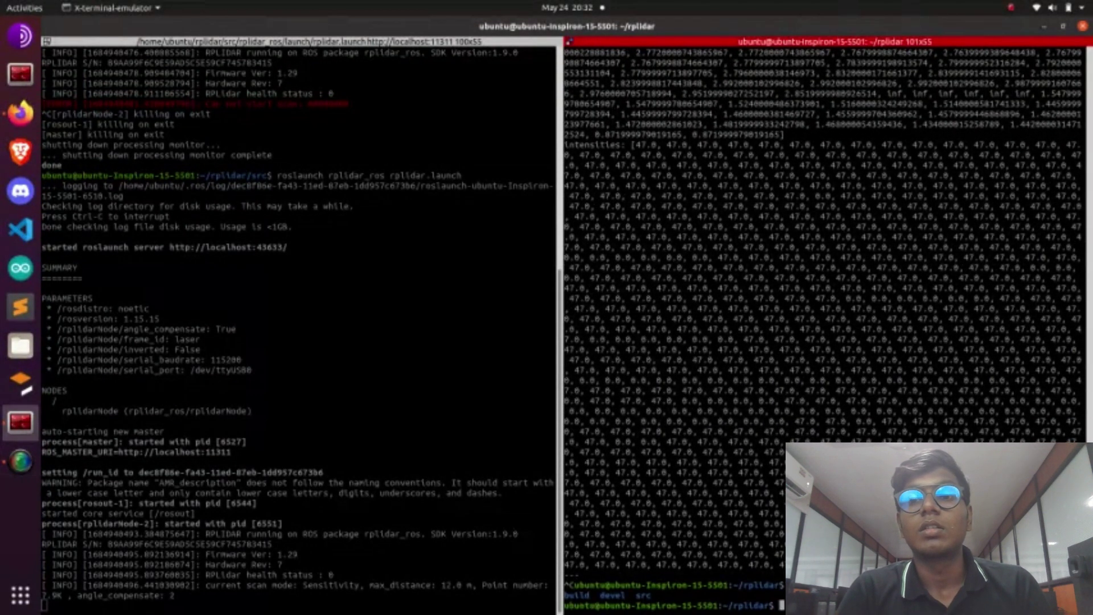
{"action": "type", "text": "rostopic list"}
{"action": "key", "text": "Return"}
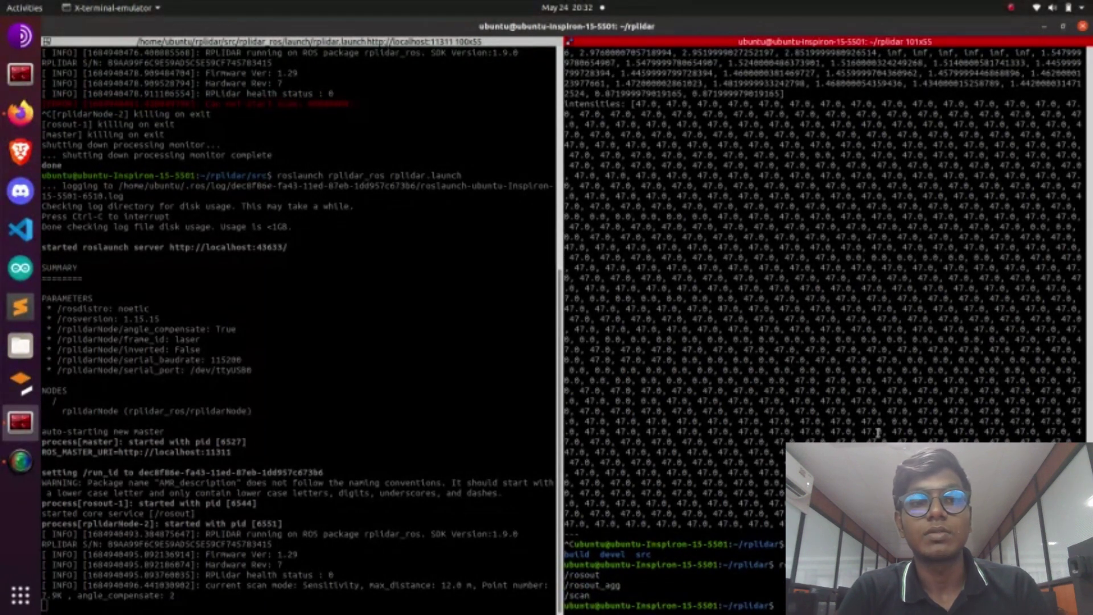
Move into the src folder, clear the terminal and list its contents
{"action": "type", "text": "c"}
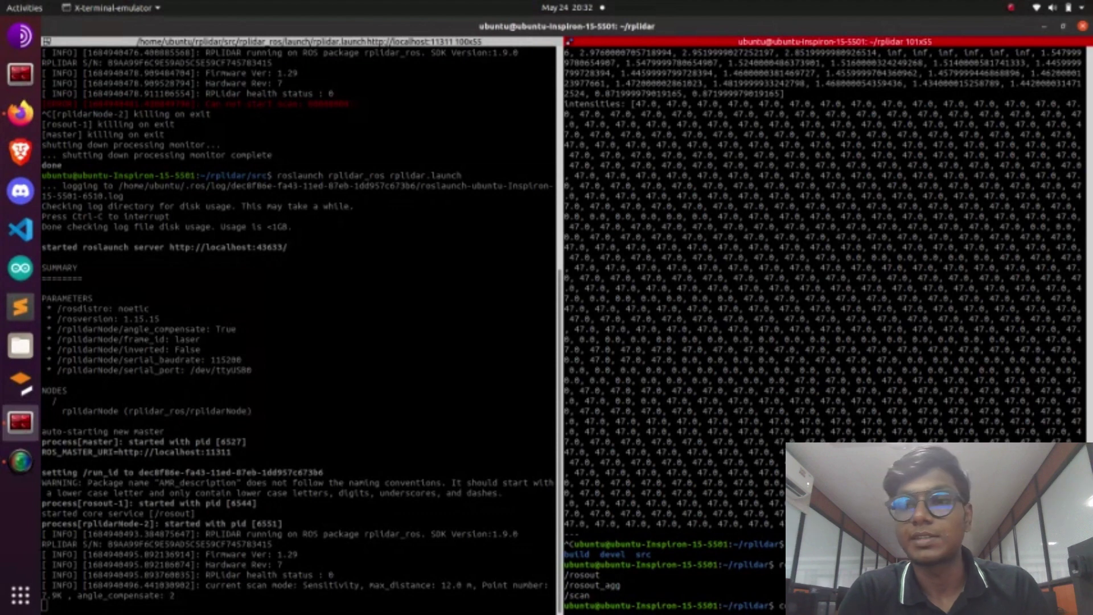
{"action": "type", "text": "d src"}
{"action": "key", "text": "Return"}
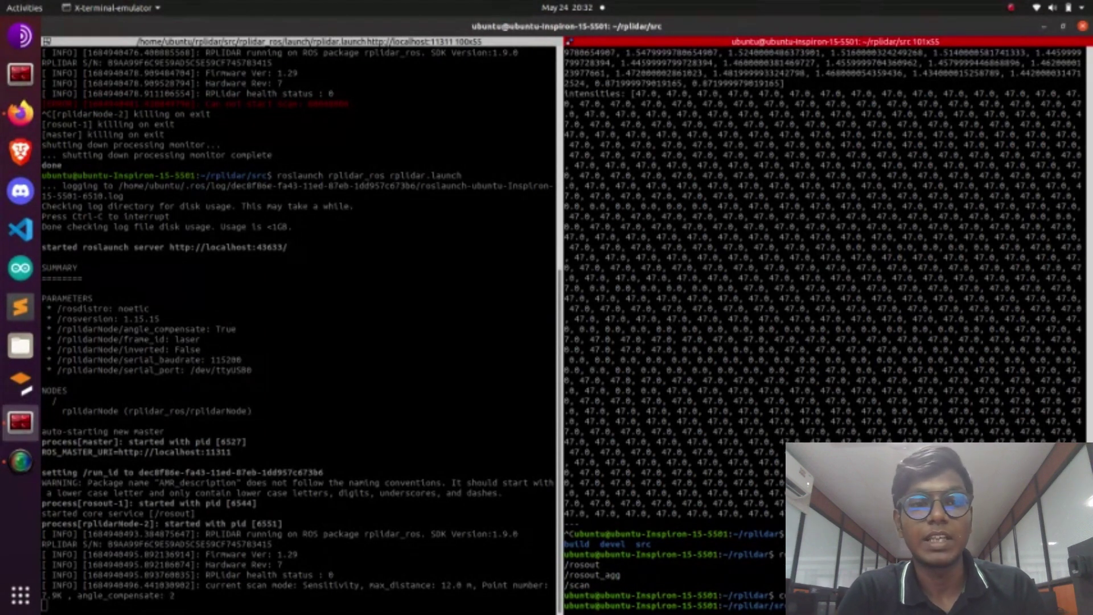
{"action": "key", "text": "ctrl+l"}
{"action": "type", "text": "ls"}
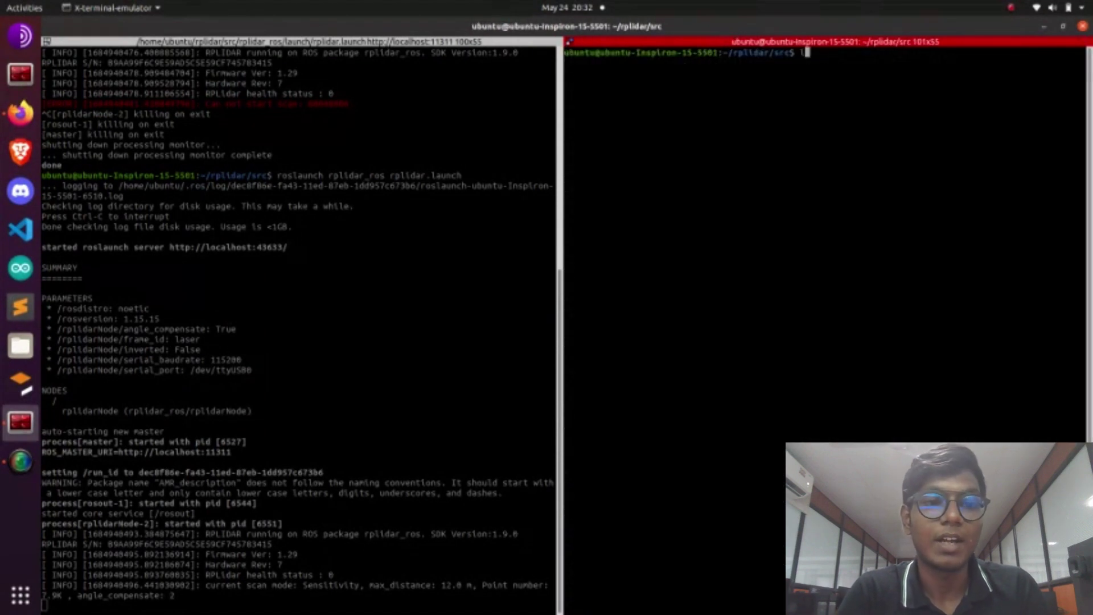
{"action": "key", "text": "Return"}
Enter the hector_map folder and list it to find mapping_default.launch
{"action": "type", "text": "cd"}
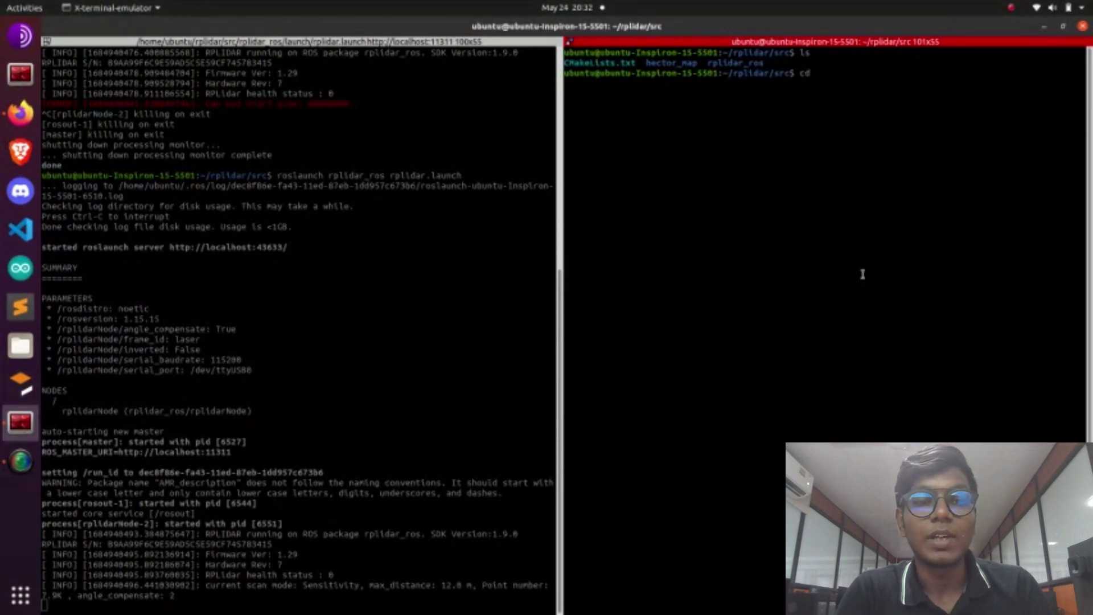
{"action": "left_click_drag", "start_coordinate": [642, 61], "coordinate": [695, 62]}
{"action": "left_click", "coordinate": [814, 57]}
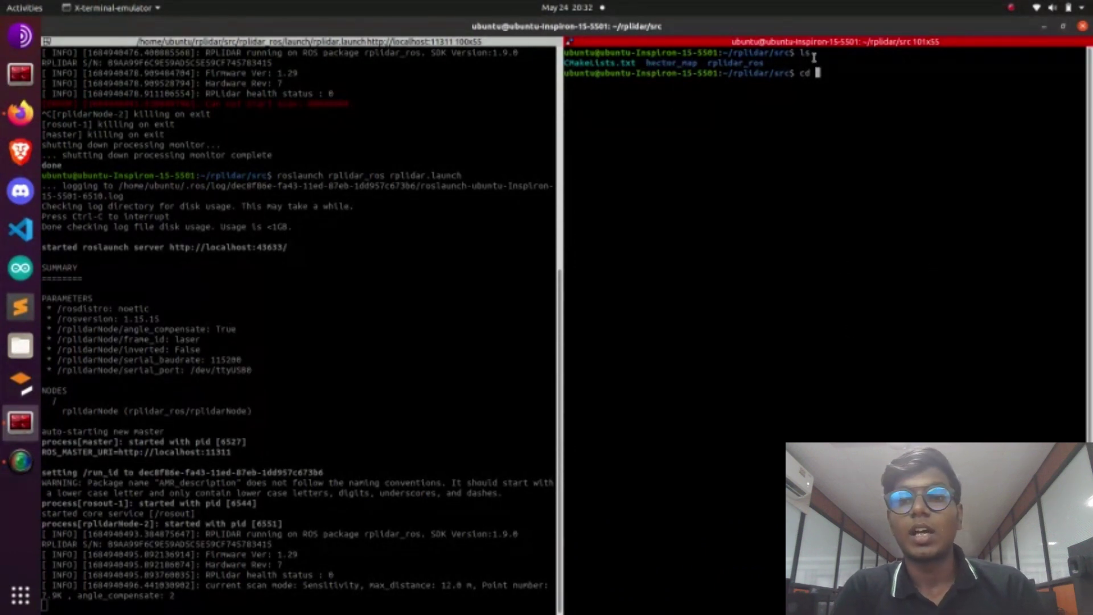
{"action": "type", "text": "hector_map/"}
{"action": "key", "text": "Return"}
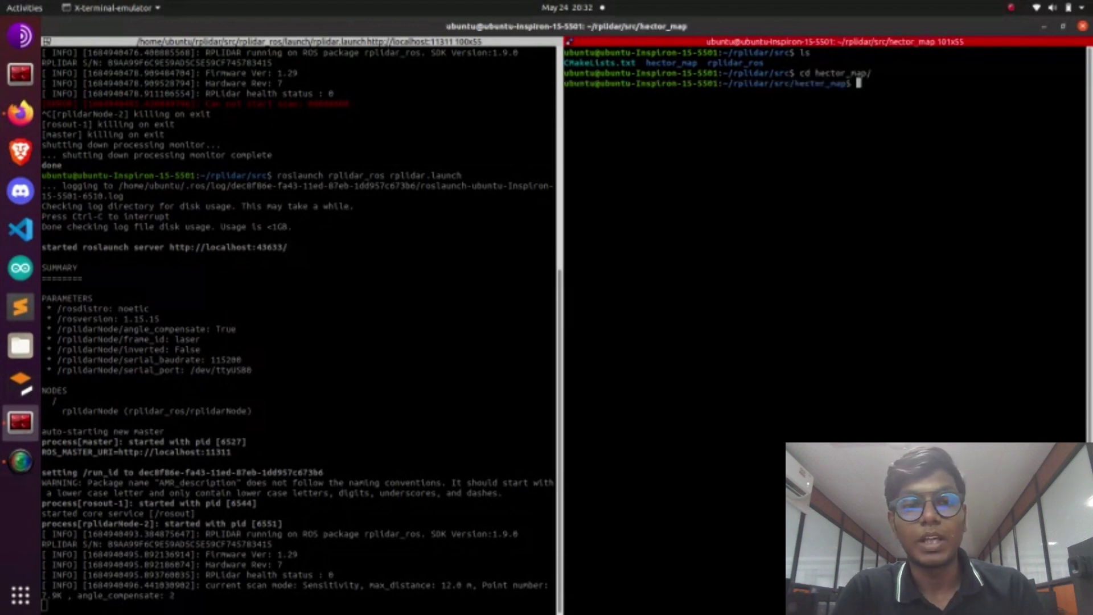
{"action": "type", "text": "ls"}
{"action": "key", "text": "Return"}
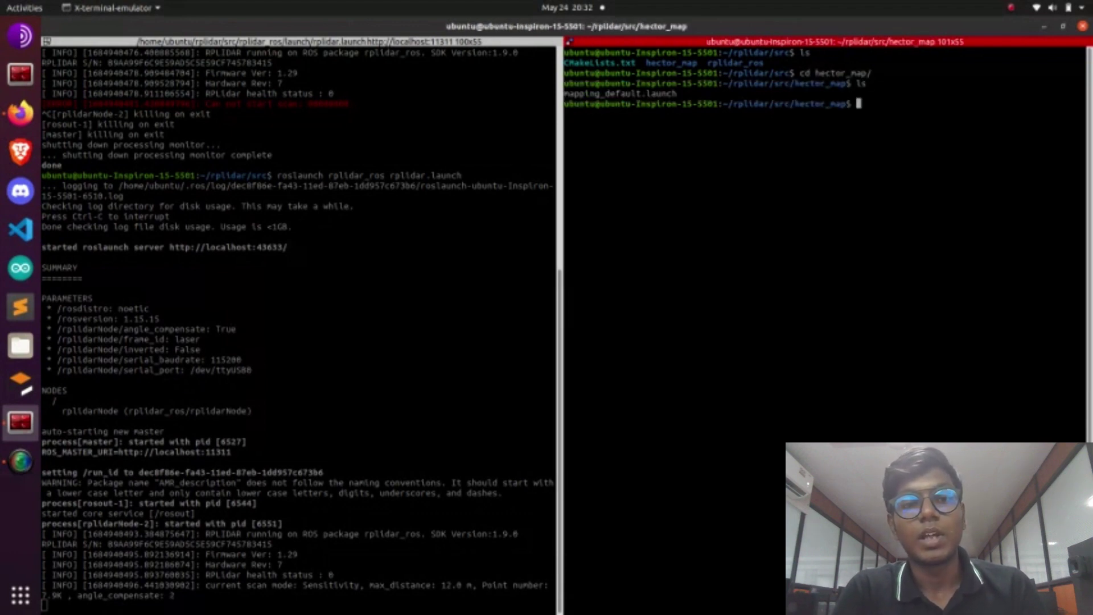
Run roslaunch hector_map mapping_default.launch using tab completion to start Hector SLAM
{"action": "type", "text": "cd"}
{"action": "key", "text": "BackSpace"}
{"action": "key", "text": "BackSpace"}
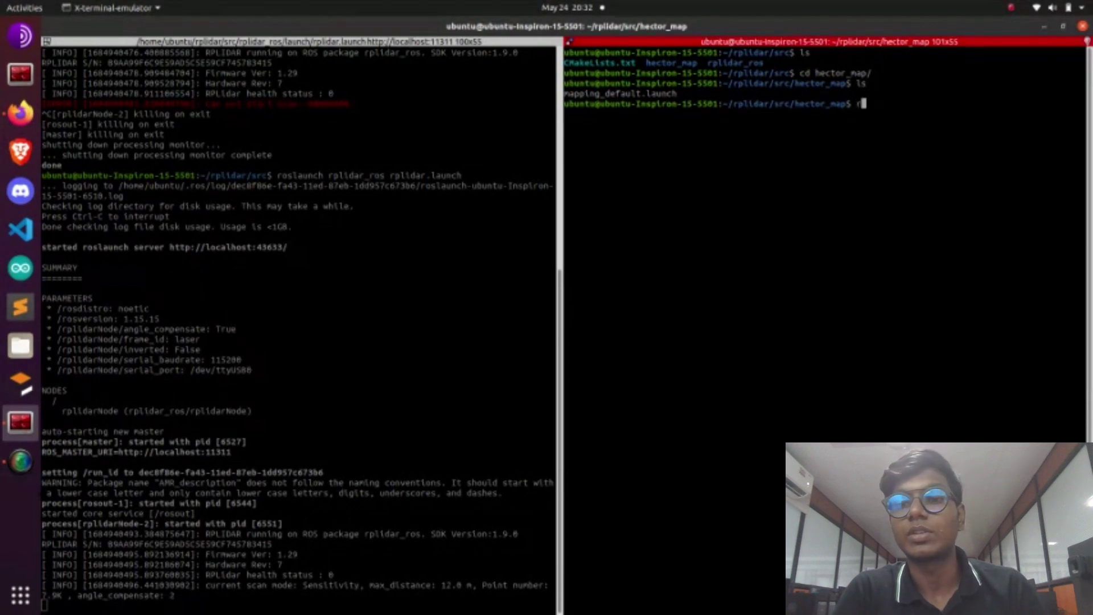
{"action": "type", "text": "rosl"}
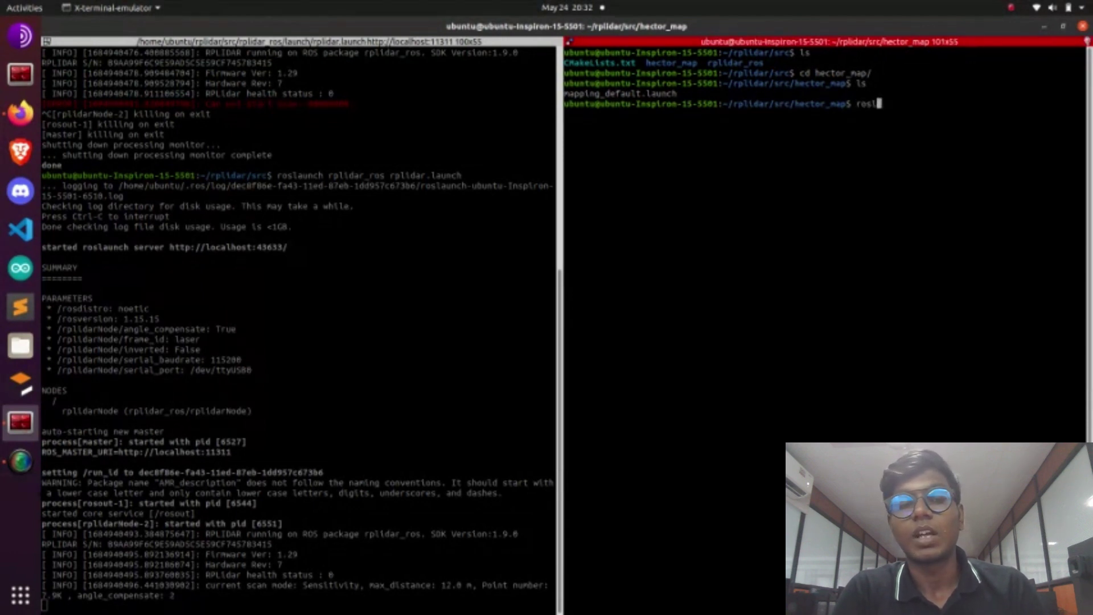
{"action": "key", "text": "Tab"}
{"action": "key", "text": "Tab"}
{"action": "type", "text": "aunch"}
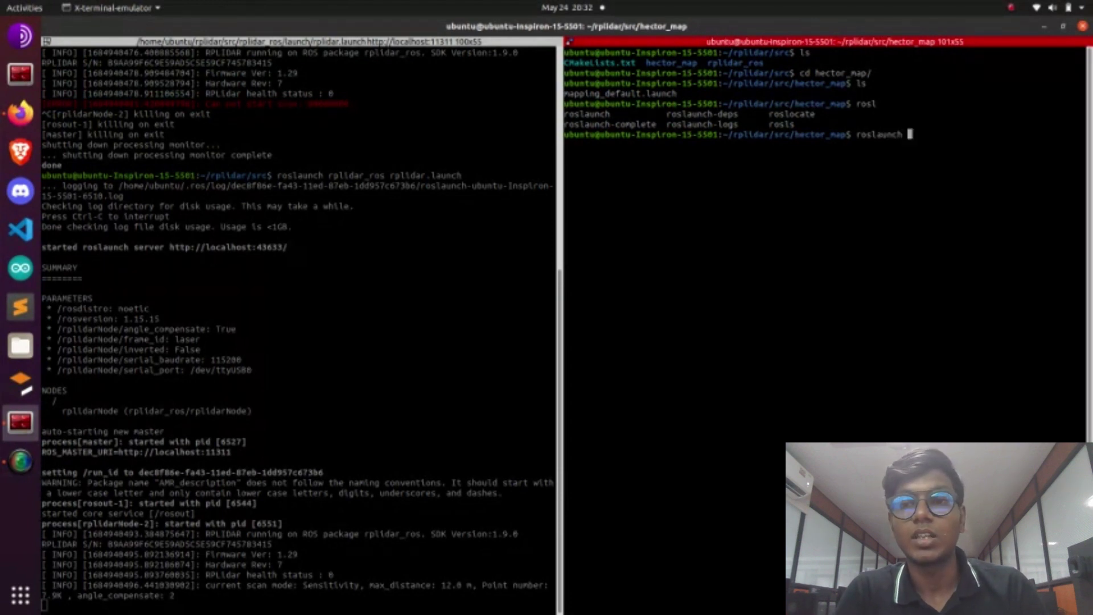
{"action": "type", "text": " mappi"}
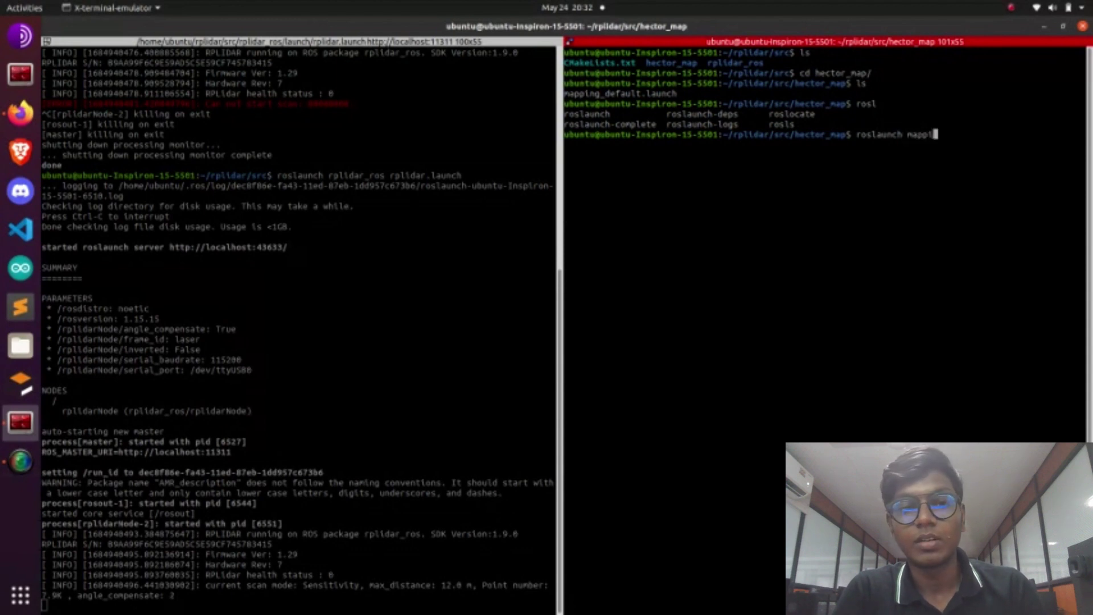
{"action": "key", "text": "Tab"}
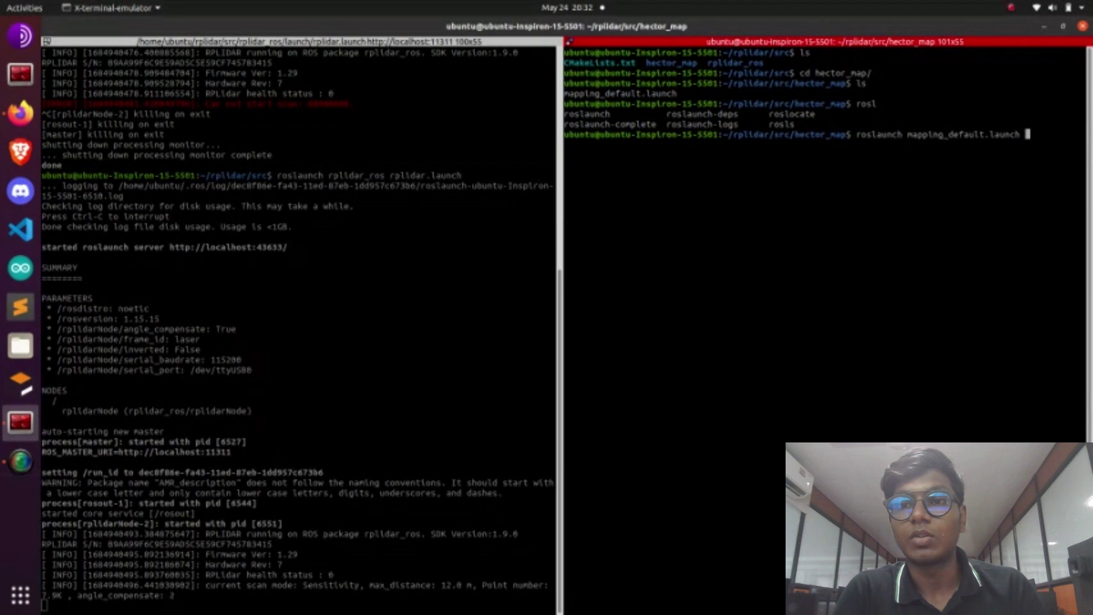
{"action": "key", "text": "Return"}
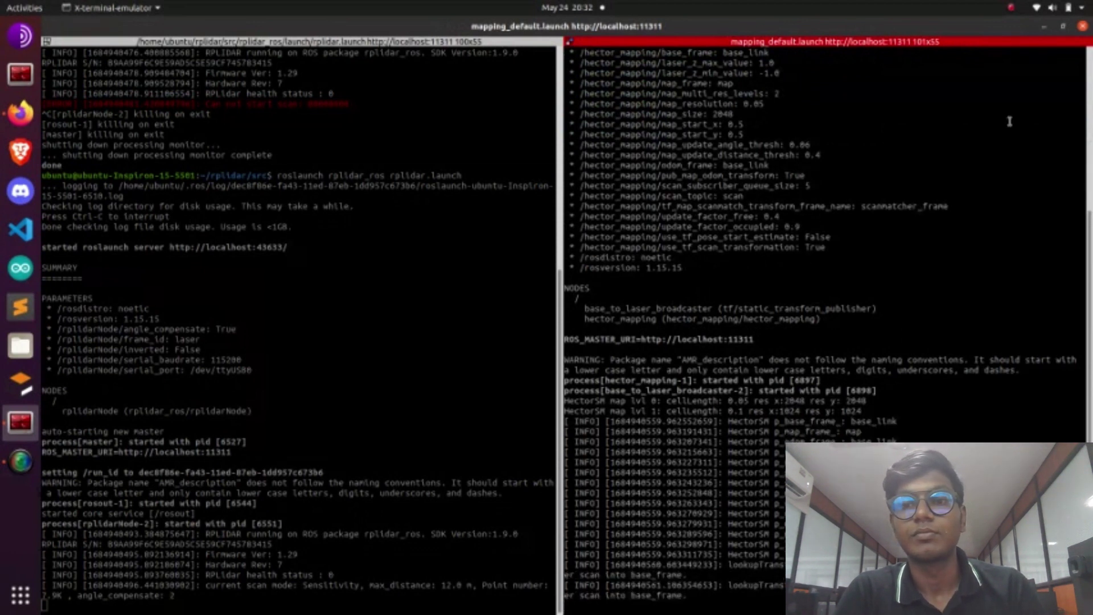
Split the mapping terminal horizontally to get a new shell pane below it
{"action": "right_click", "coordinate": [663, 242]}
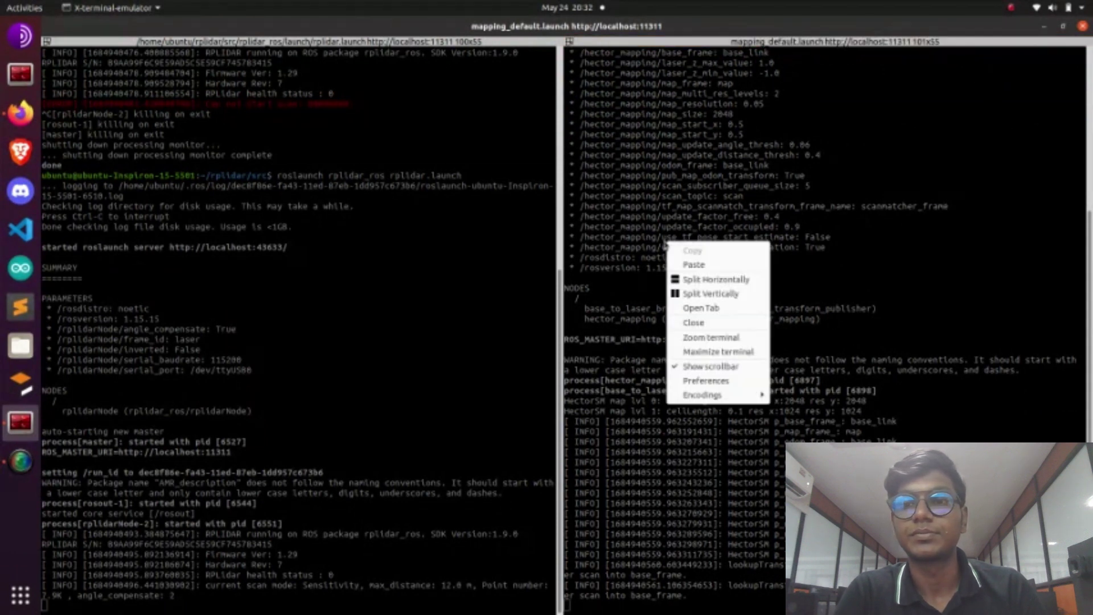
{"action": "left_click", "coordinate": [710, 281]}
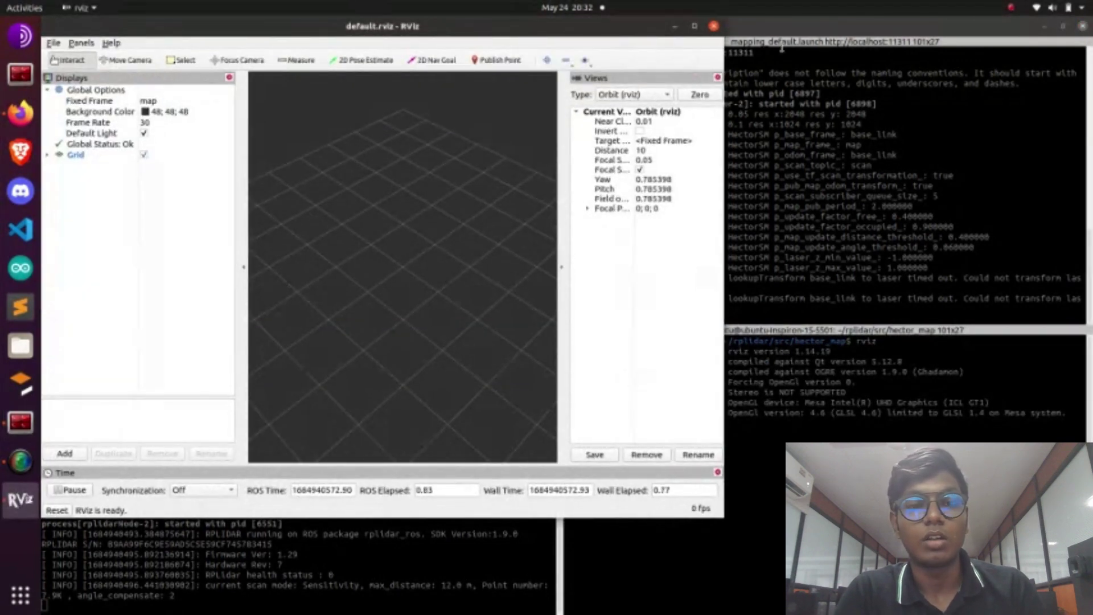
Maximize RViz and add a TF display chosen from the By display type list
{"action": "left_click", "coordinate": [694, 27]}
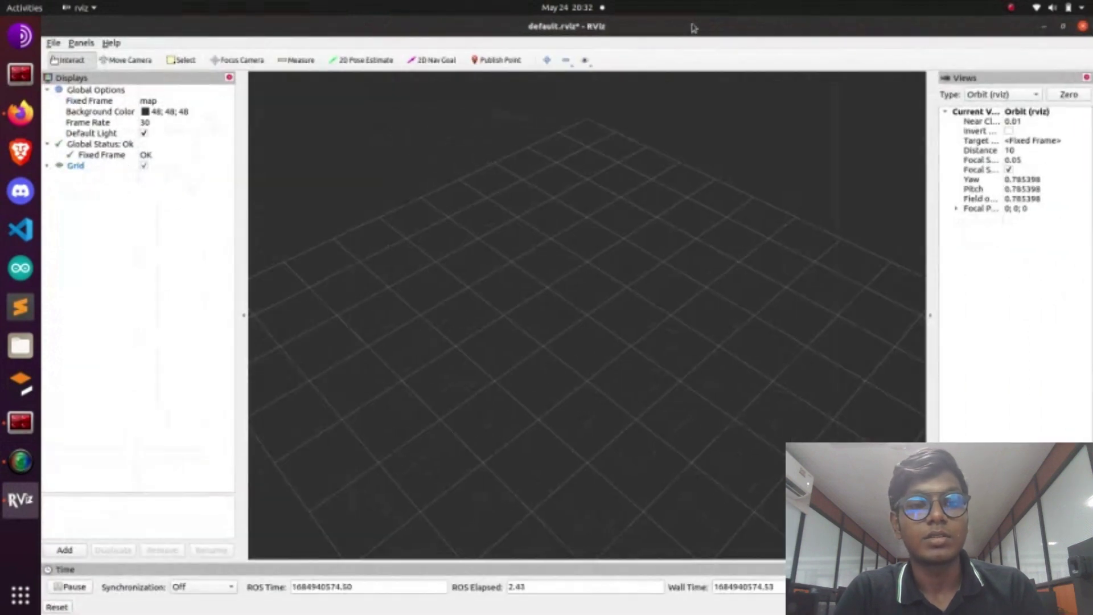
{"action": "left_click", "coordinate": [66, 549]}
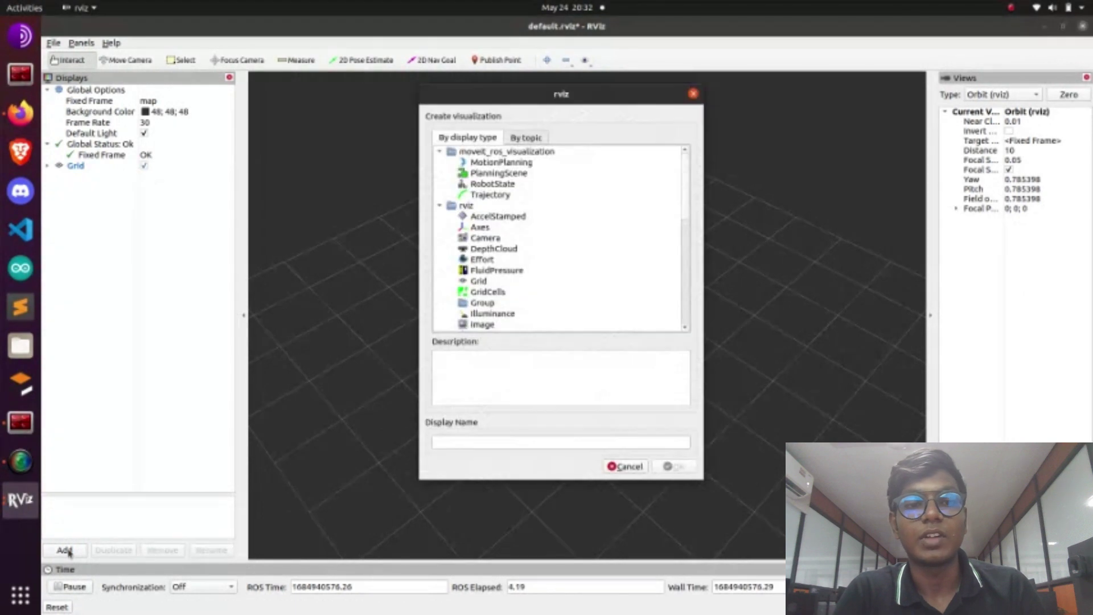
{"action": "left_click", "coordinate": [537, 140]}
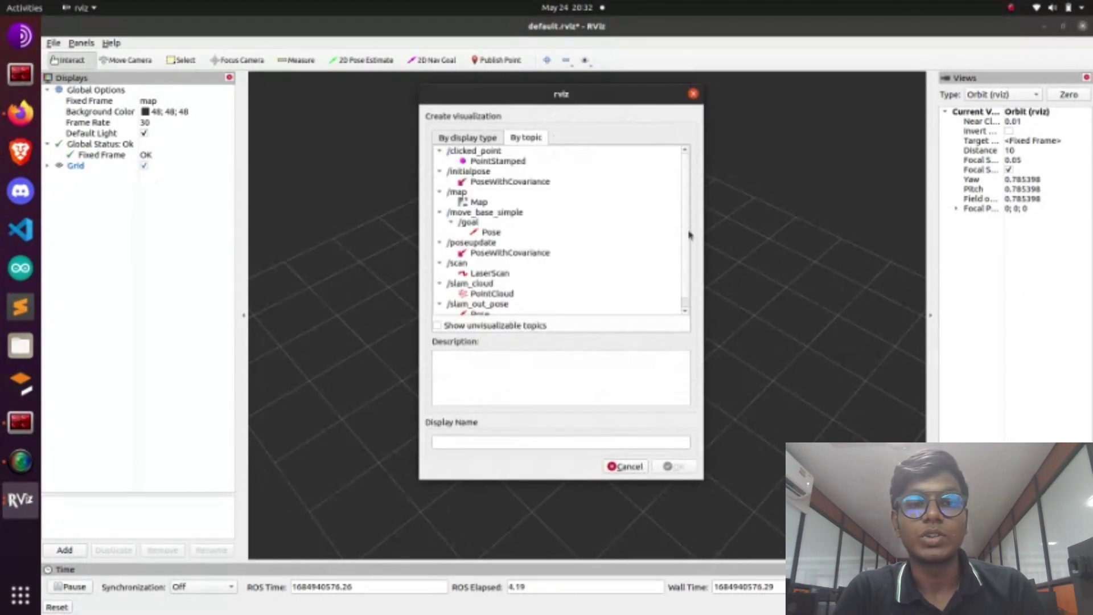
{"action": "left_click", "coordinate": [482, 137]}
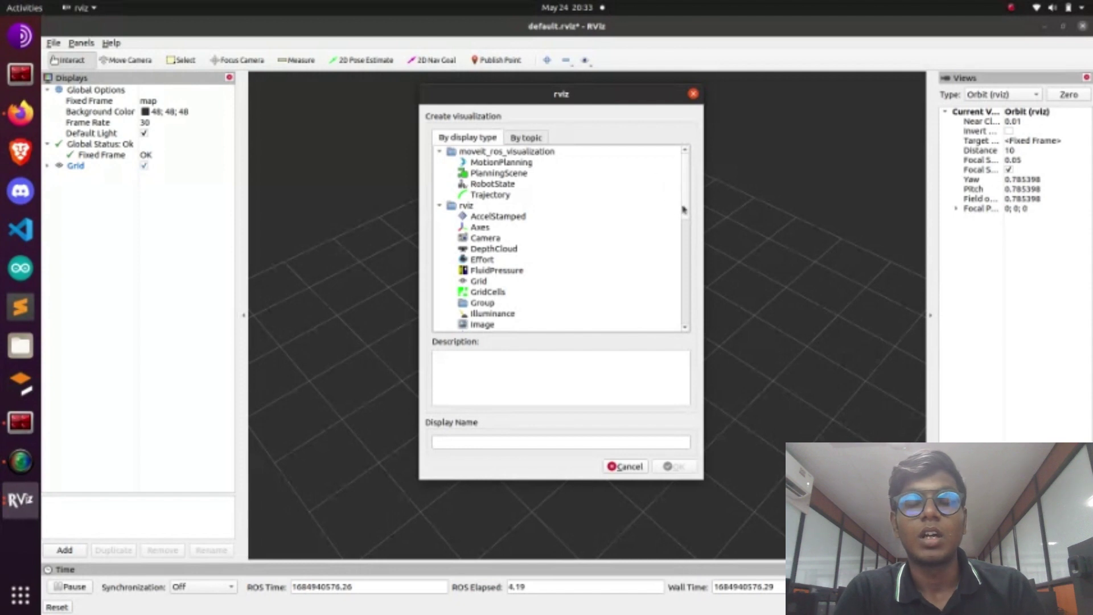
{"action": "left_click_drag", "start_coordinate": [687, 212], "coordinate": [682, 325]}
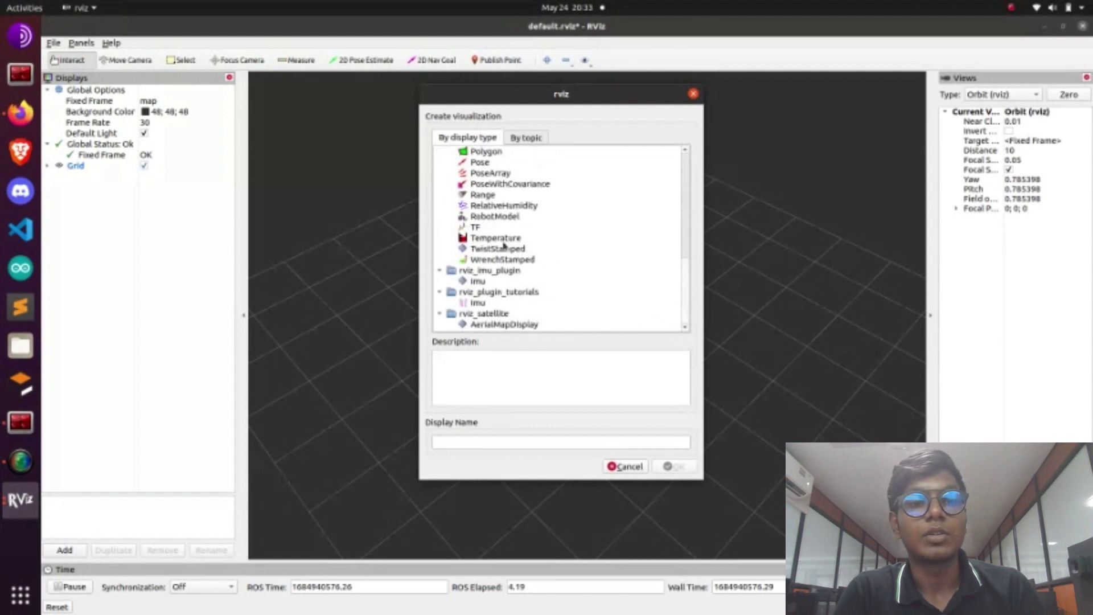
{"action": "left_click", "coordinate": [483, 229]}
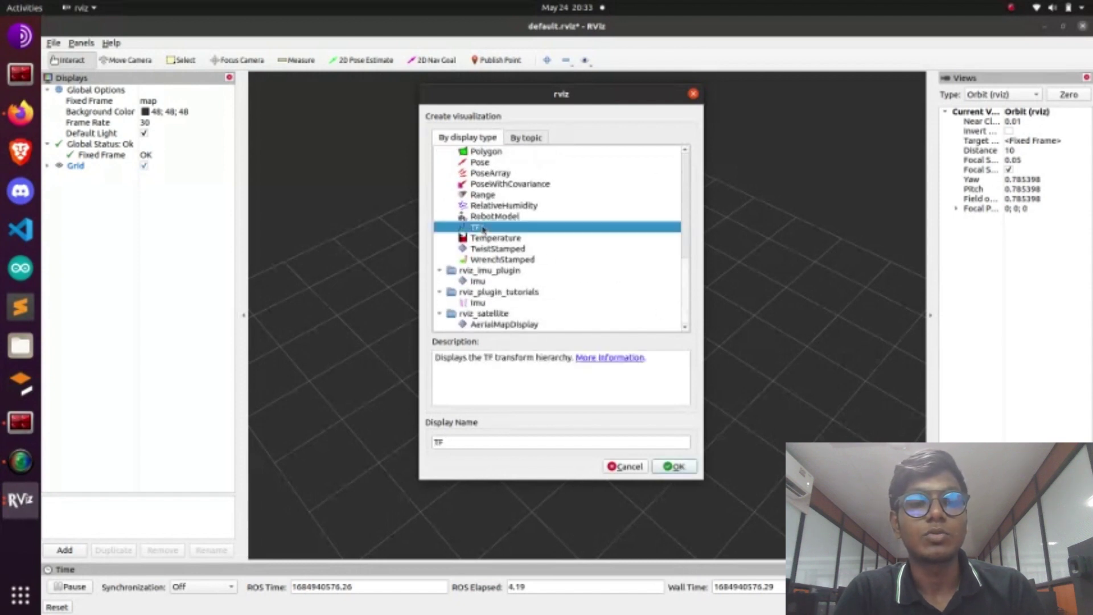
{"action": "left_click", "coordinate": [673, 467]}
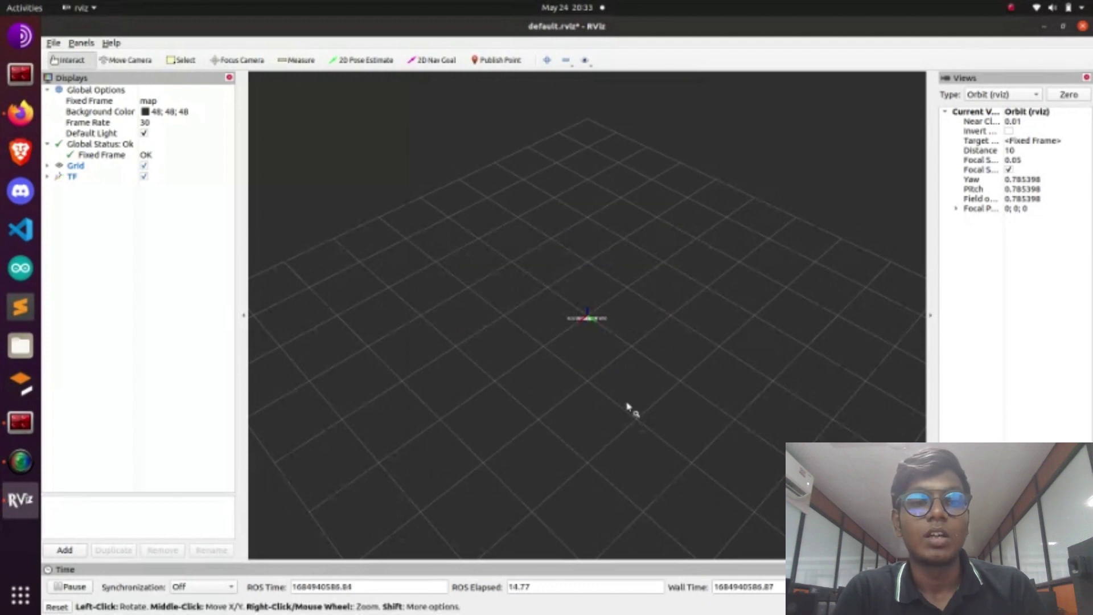
Zoom the 3D view in on the TF axes
{"action": "right_click_drag", "start_coordinate": [628, 407], "coordinate": [596, 330]}
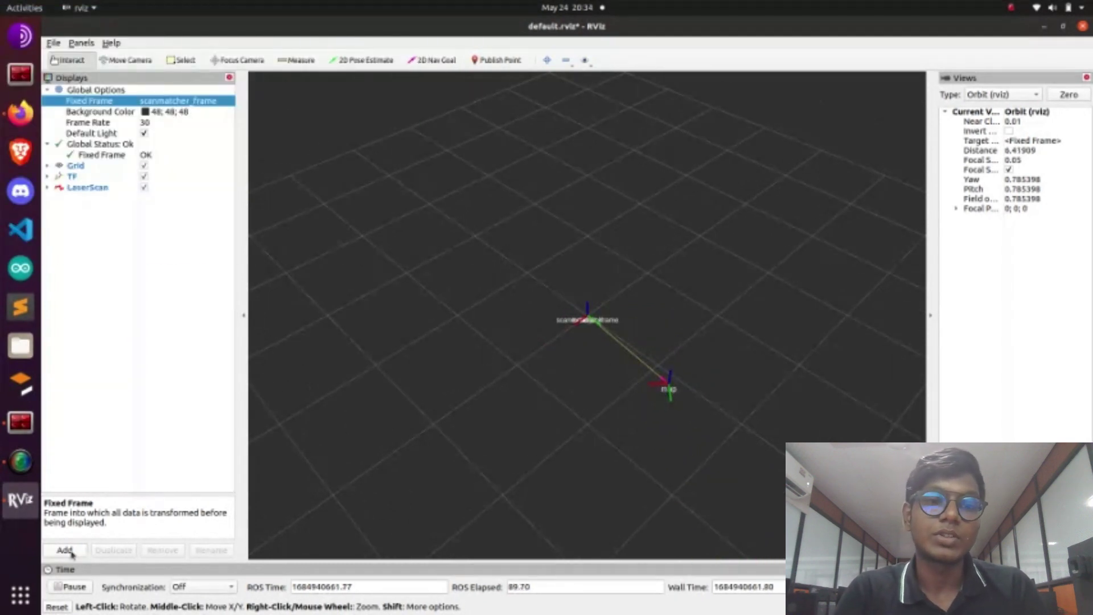
Add a Map display for the /map topic and expand the LaserScan display's properties
{"action": "left_click", "coordinate": [65, 551]}
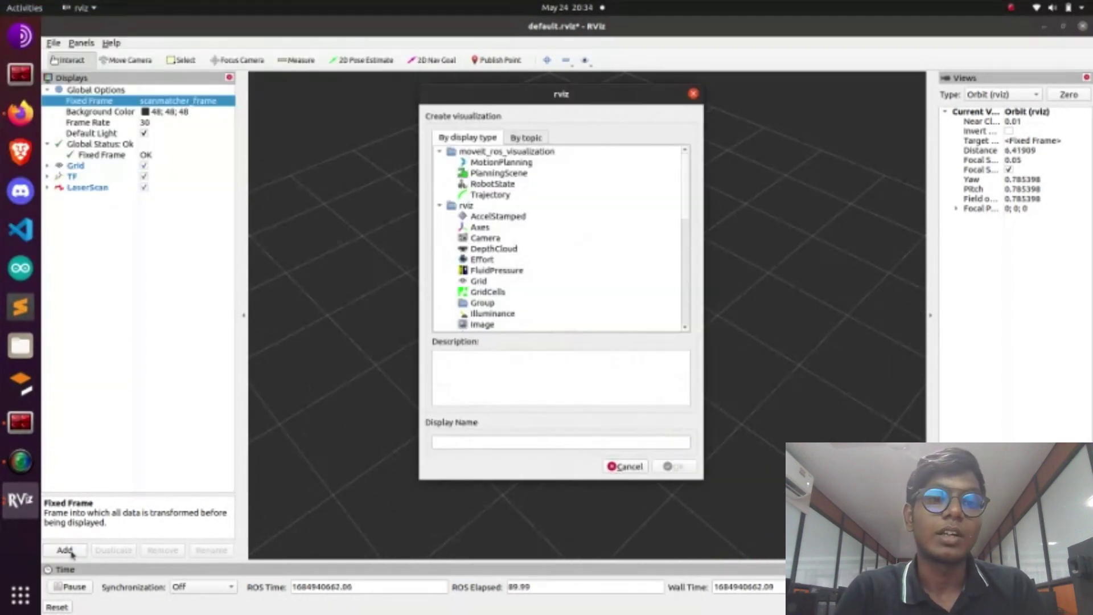
{"action": "left_click", "coordinate": [529, 137]}
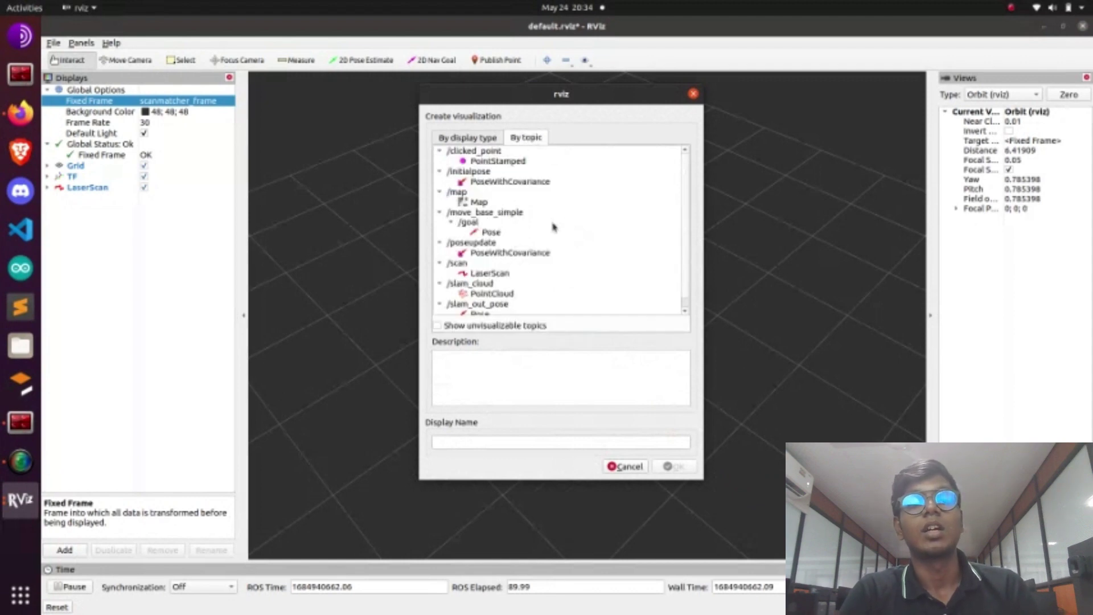
{"action": "double_click", "coordinate": [541, 202]}
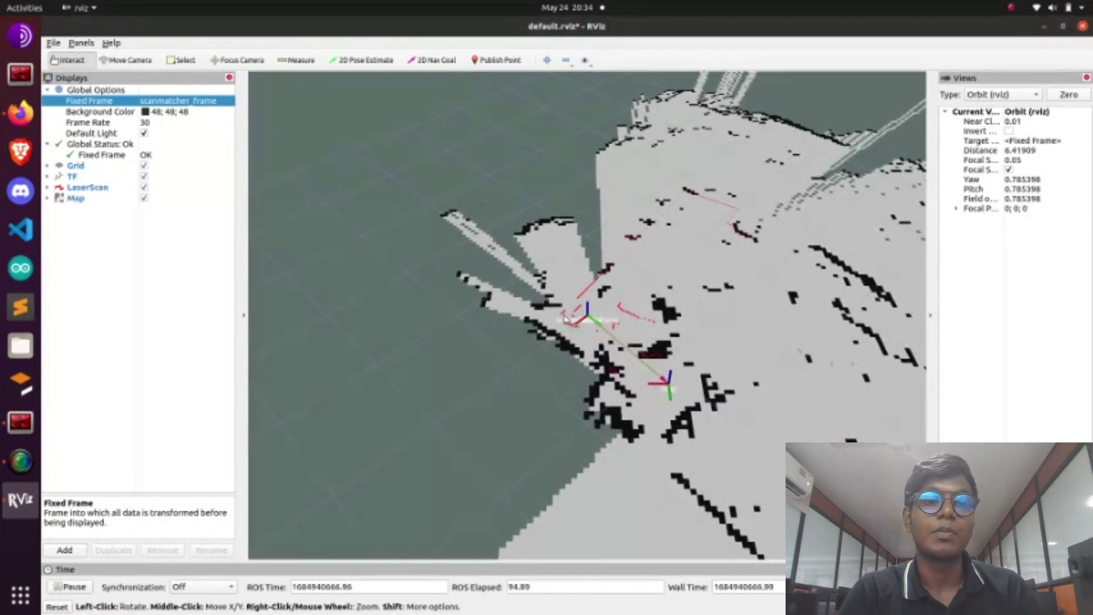
{"action": "left_click_drag", "start_coordinate": [564, 319], "coordinate": [589, 323]}
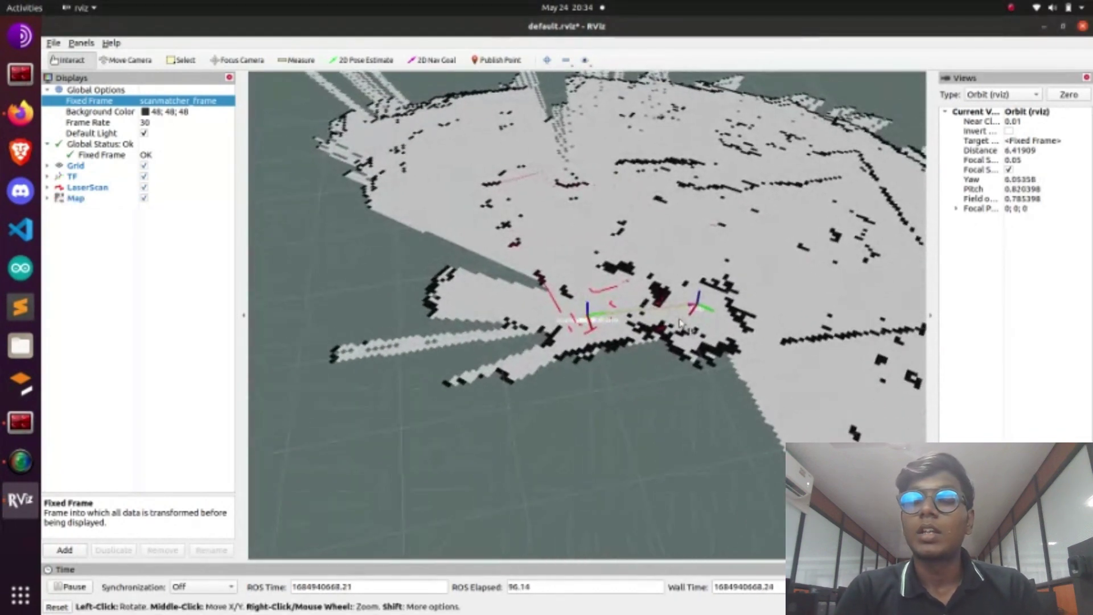
{"action": "left_click", "coordinate": [47, 188]}
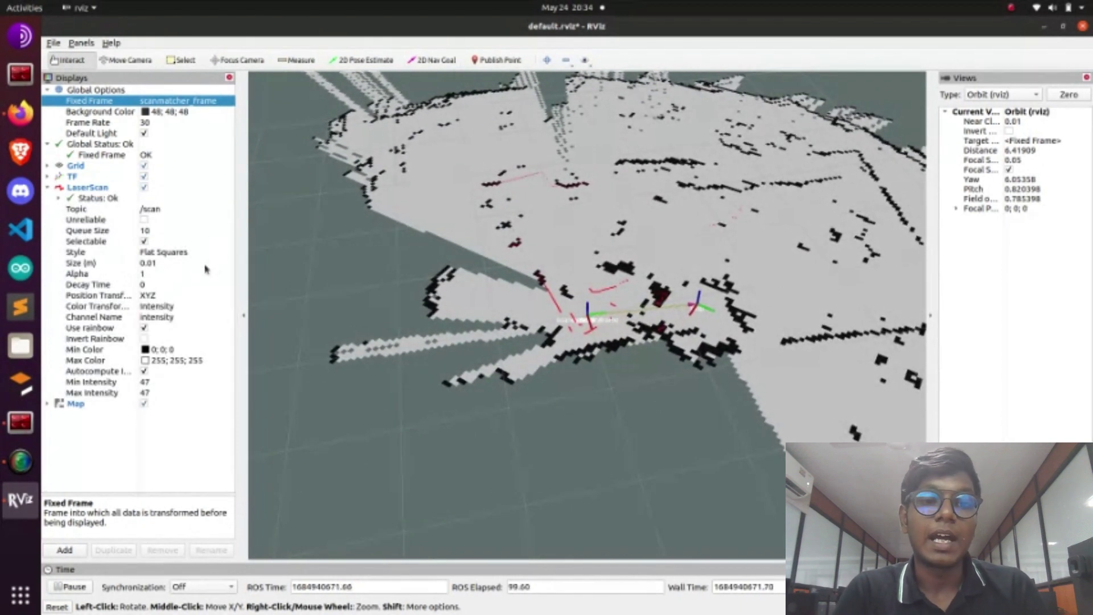
Set the LaserScan point Size to 0.05 m and inspect the scan points over the map
{"action": "double_click", "coordinate": [165, 262]}
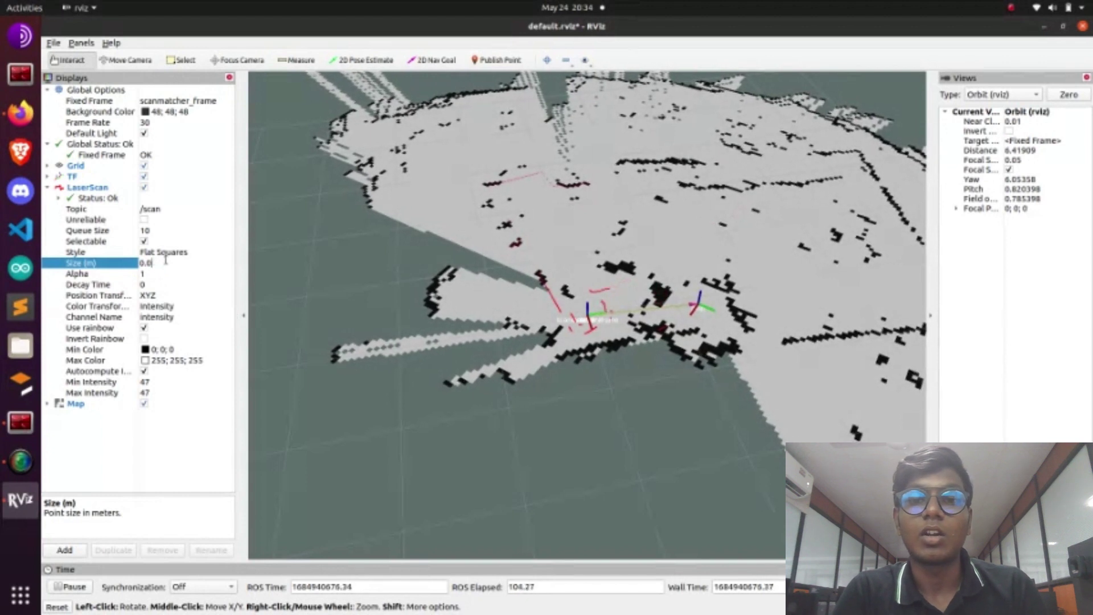
{"action": "type", "text": "05"}
{"action": "key", "text": "Return"}
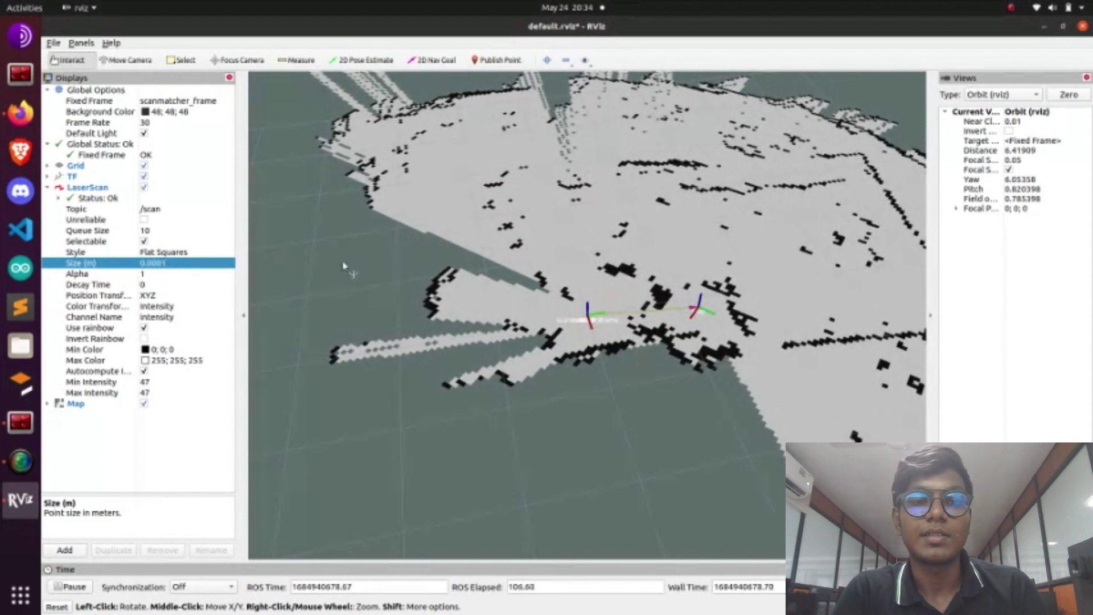
{"action": "left_click", "coordinate": [187, 265]}
{"action": "left_click", "coordinate": [184, 263]}
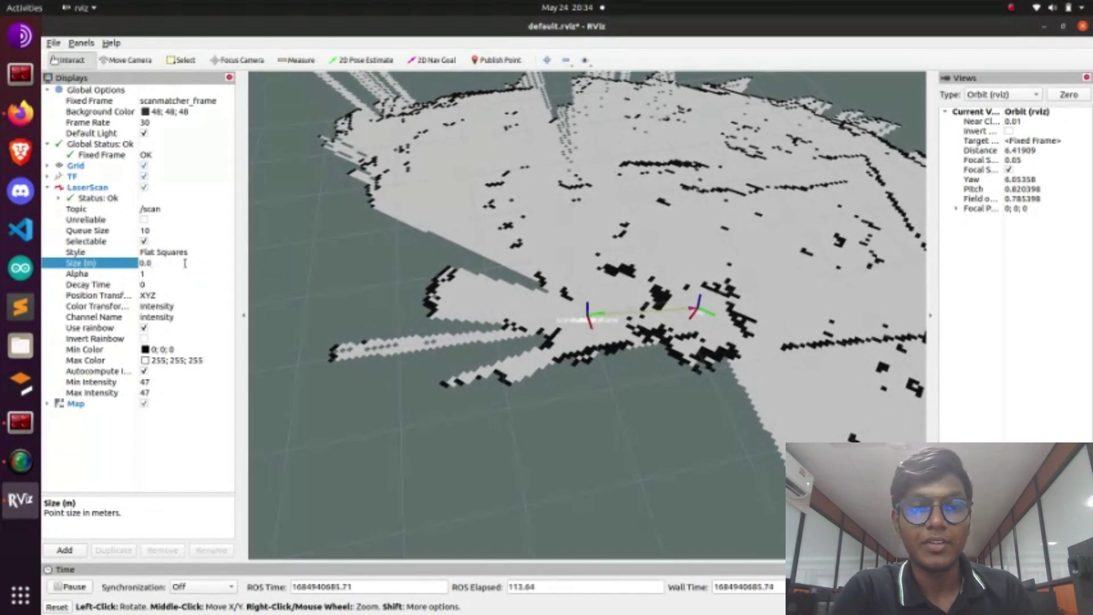
{"action": "key", "text": "Return"}
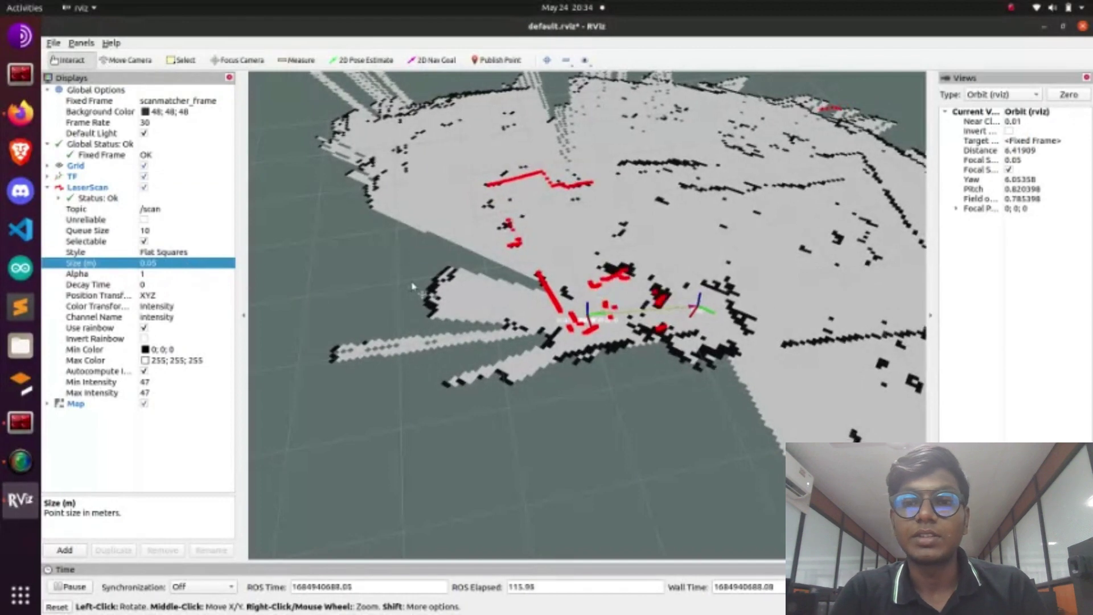
{"action": "left_click_drag", "start_coordinate": [413, 286], "coordinate": [681, 306]}
{"action": "scroll", "coordinate": [506, 265], "scroll_direction": "down", "scroll_amount": 5}
{"action": "scroll", "coordinate": [618, 312], "scroll_direction": "up", "scroll_amount": 10}
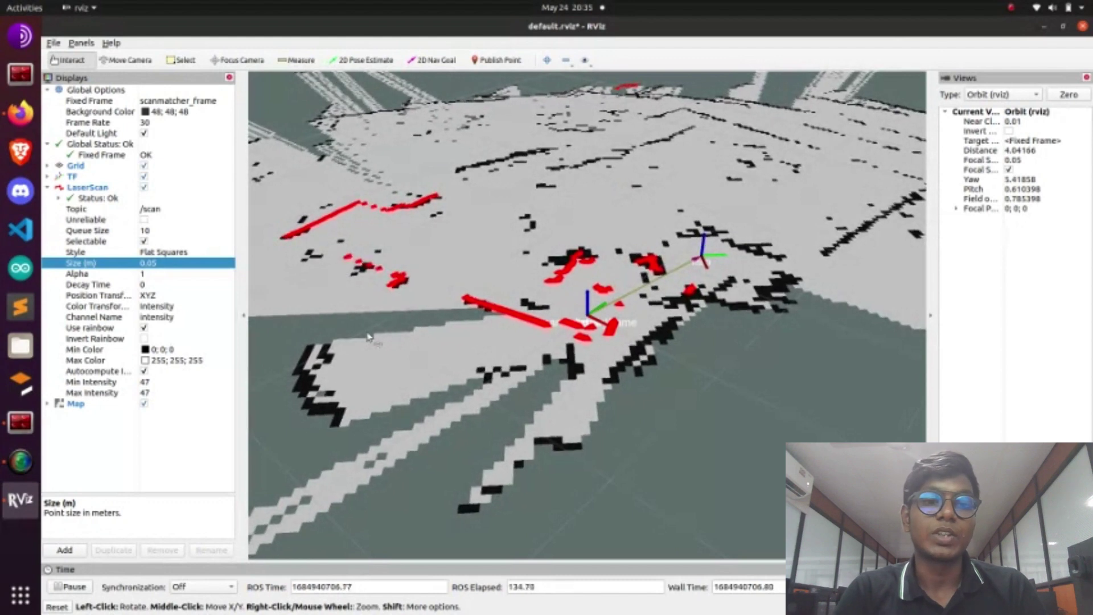
Split the left terminal pane into a new shell and list ROS topics with rostopic list
{"action": "left_click", "coordinate": [20, 422]}
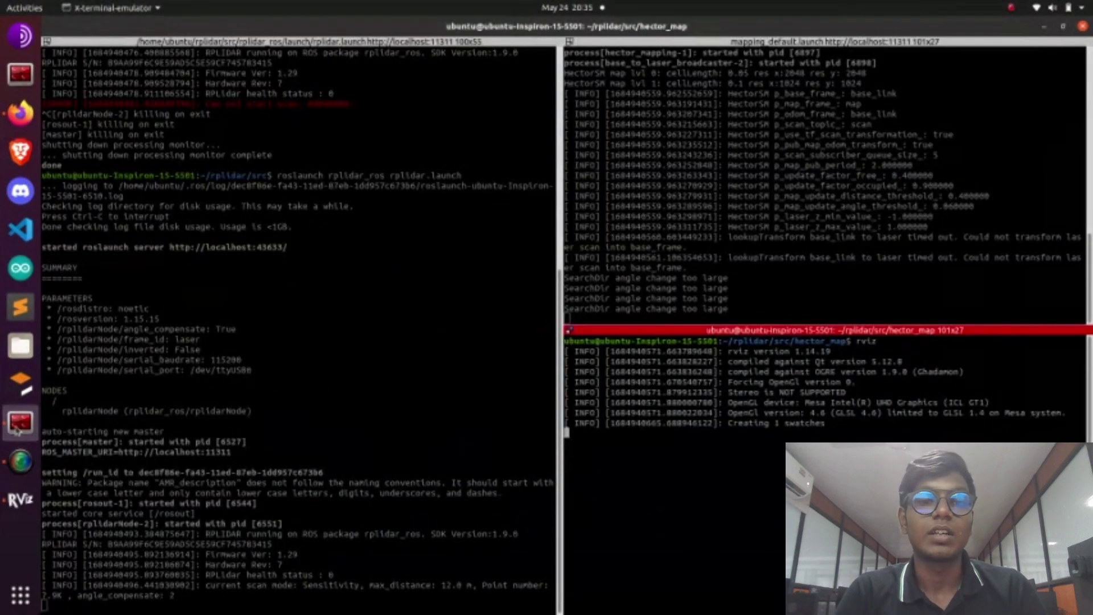
{"action": "right_click", "coordinate": [478, 360]}
{"action": "left_click", "coordinate": [504, 398]}
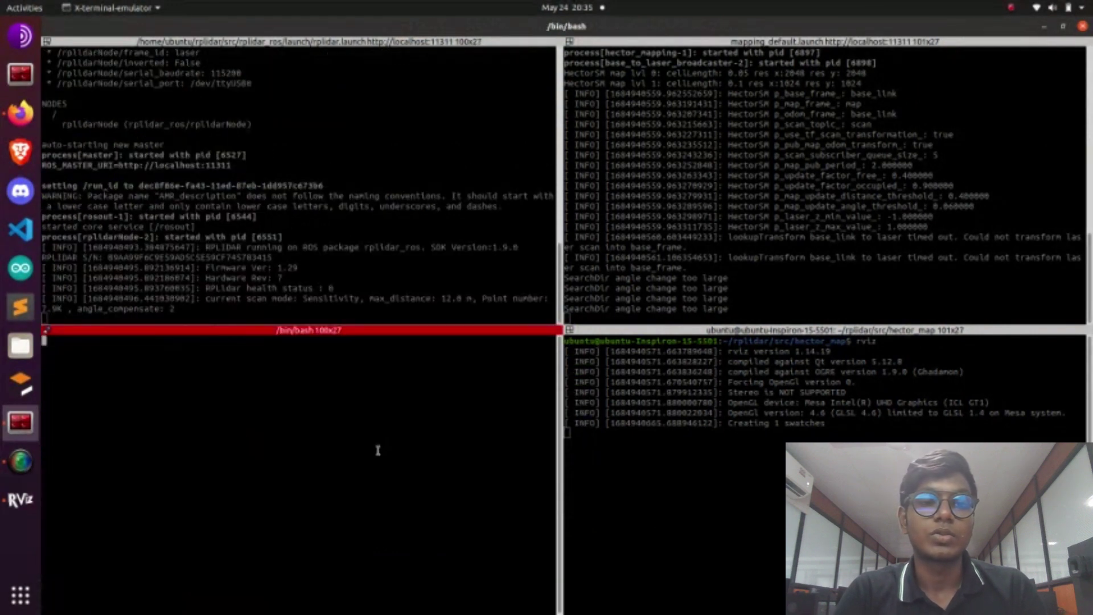
{"action": "type", "text": "ropstopic list"}
{"action": "key", "text": "Return"}
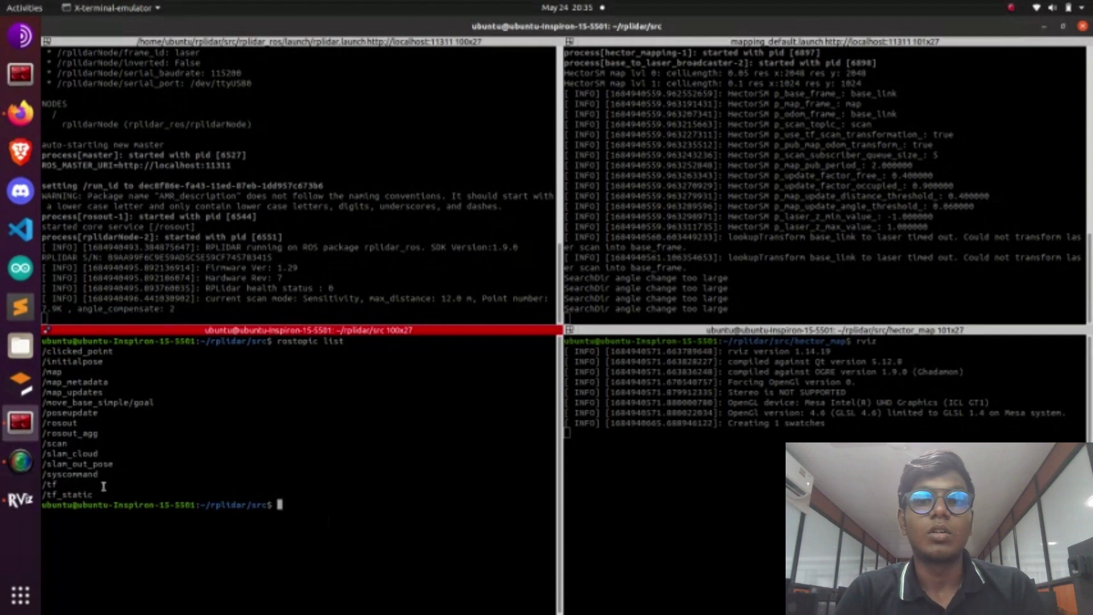
Echo the /tf transforms, stop the stream with Ctrl+C, and clear the pane
{"action": "type", "text": "rostopic "}
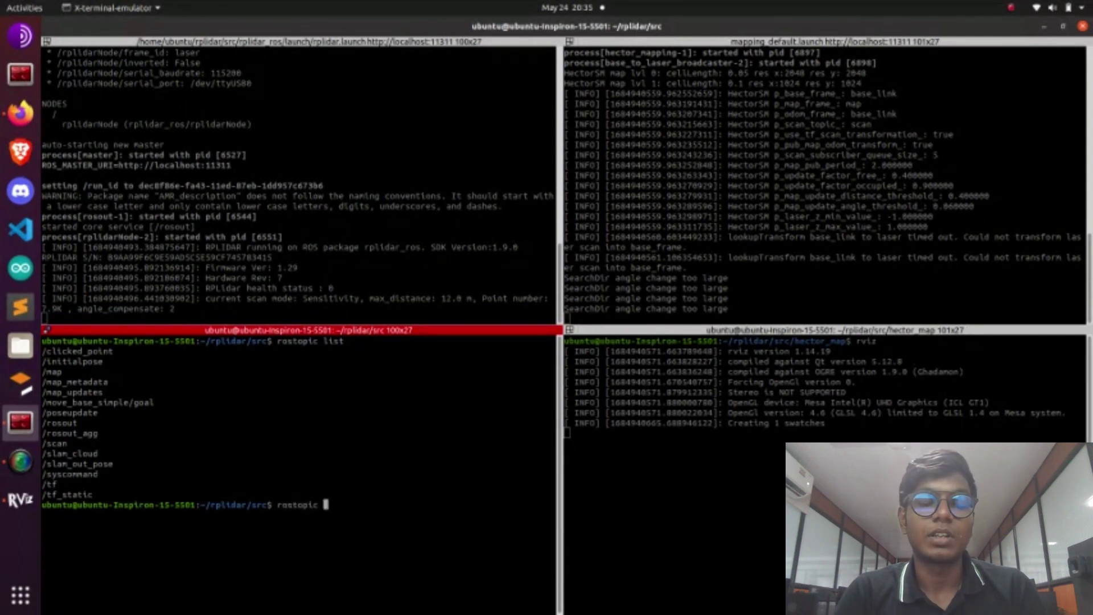
{"action": "type", "text": "echo t"}
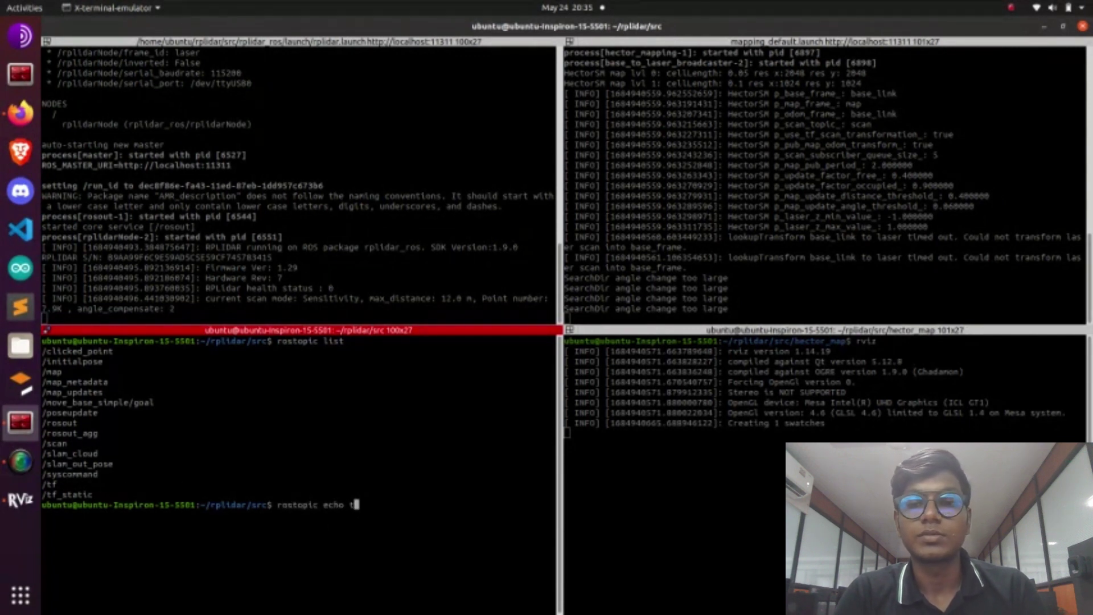
{"action": "type", "text": "f"}
{"action": "key", "text": "Return"}
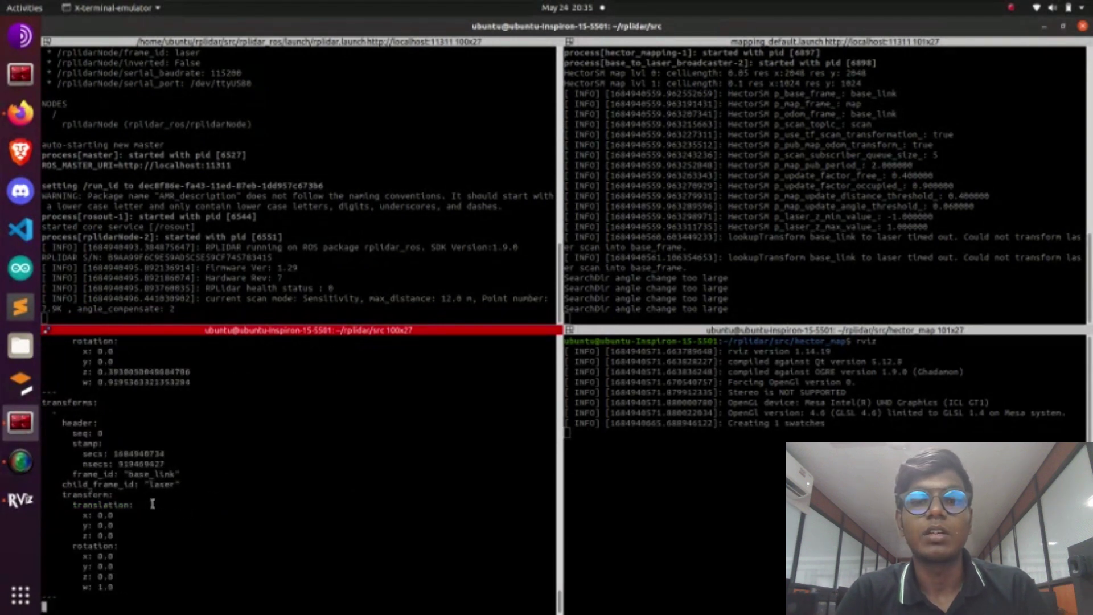
{"action": "key", "text": "ctrl+c"}
{"action": "type", "text": "clear"}
{"action": "key", "text": "Return"}
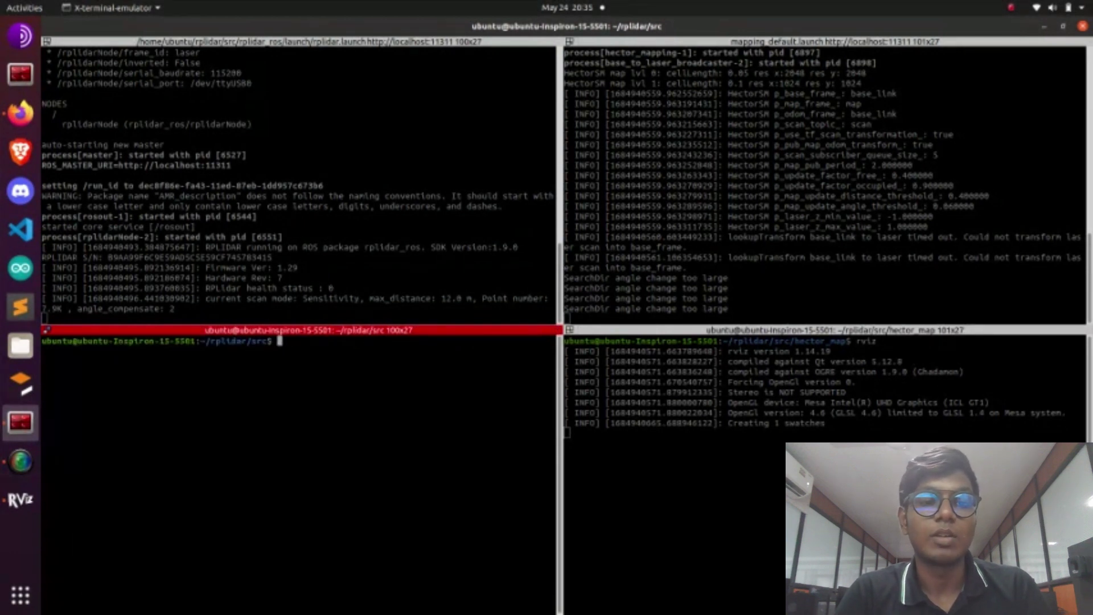
Save the map with rosrun map_server map_saver, then open the home folder in Files
{"action": "type", "text": "rosrun "}
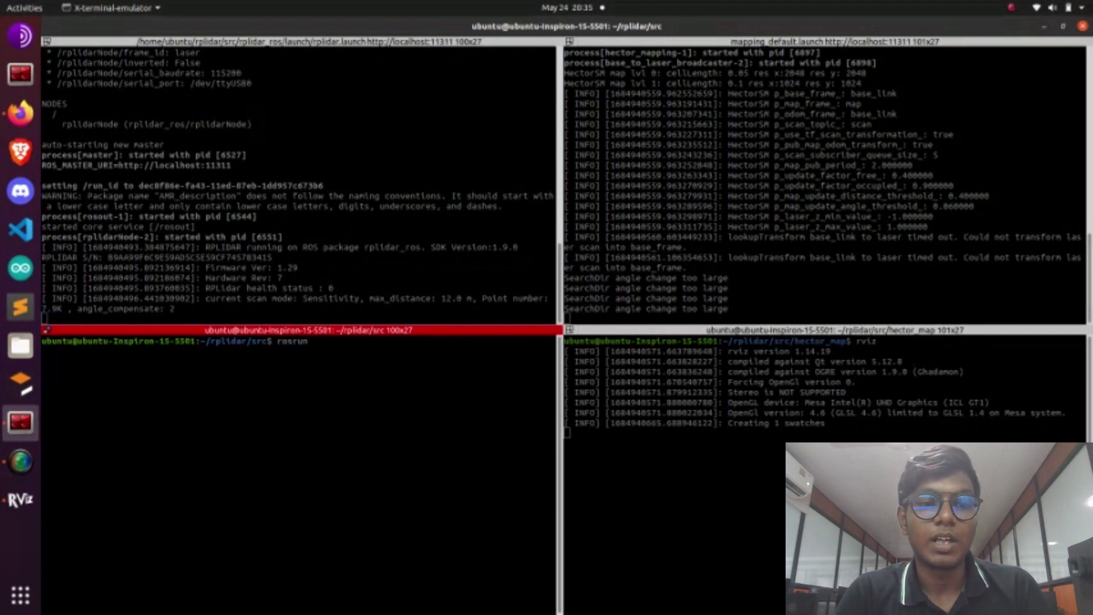
{"action": "type", "text": "map"}
{"action": "key", "text": "Tab"}
{"action": "key", "text": "Tab"}
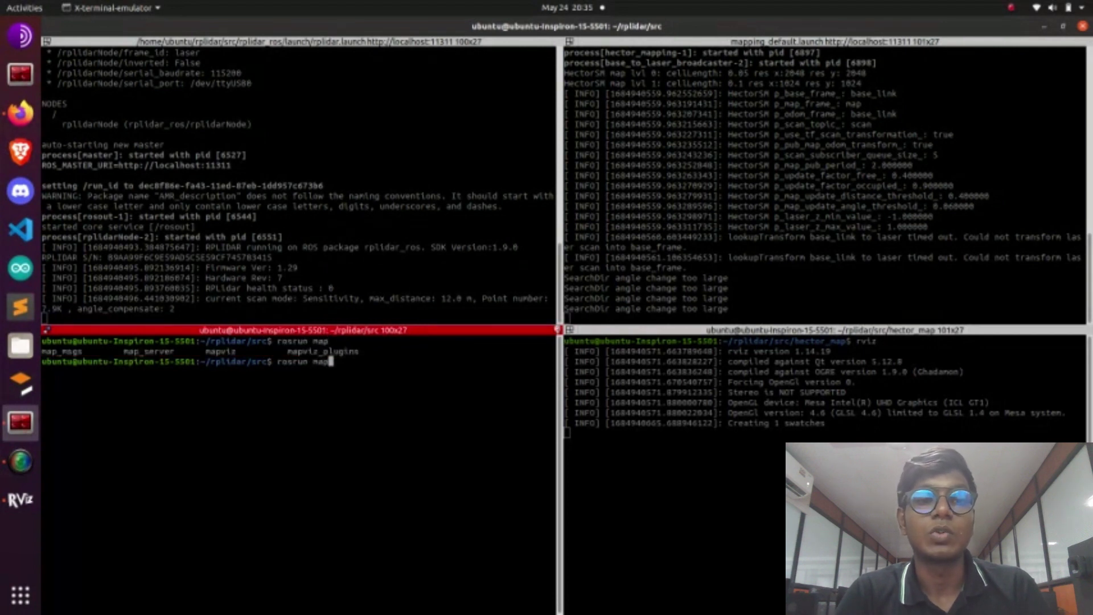
{"action": "type", "text": "_"}
{"action": "type", "text": "s"}
{"action": "key", "text": "Tab"}
{"action": "type", "text": "map_sa"}
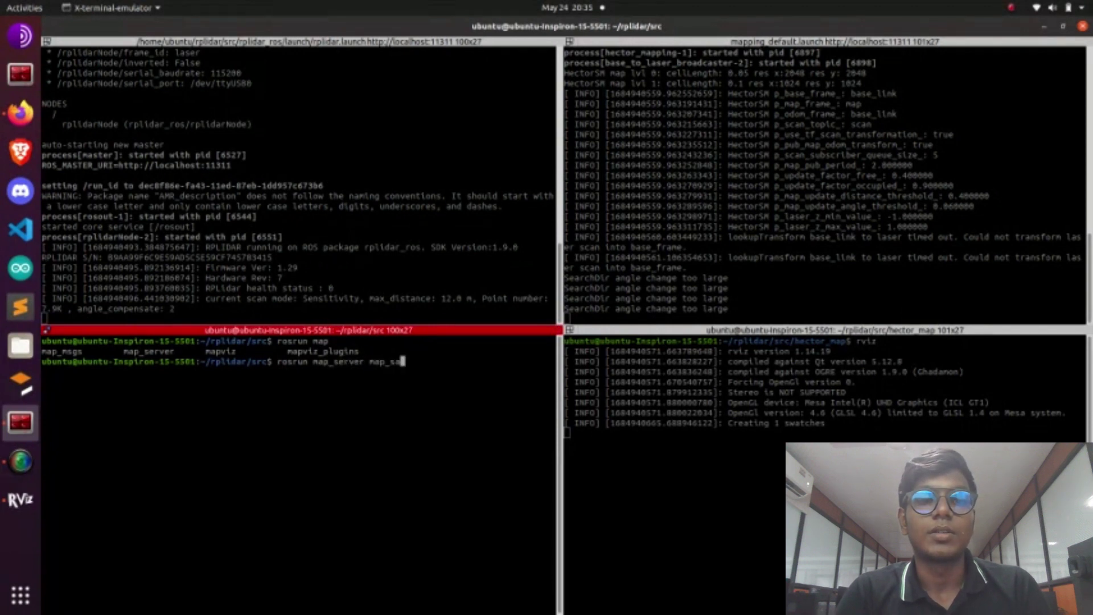
{"action": "key", "text": "Tab"}
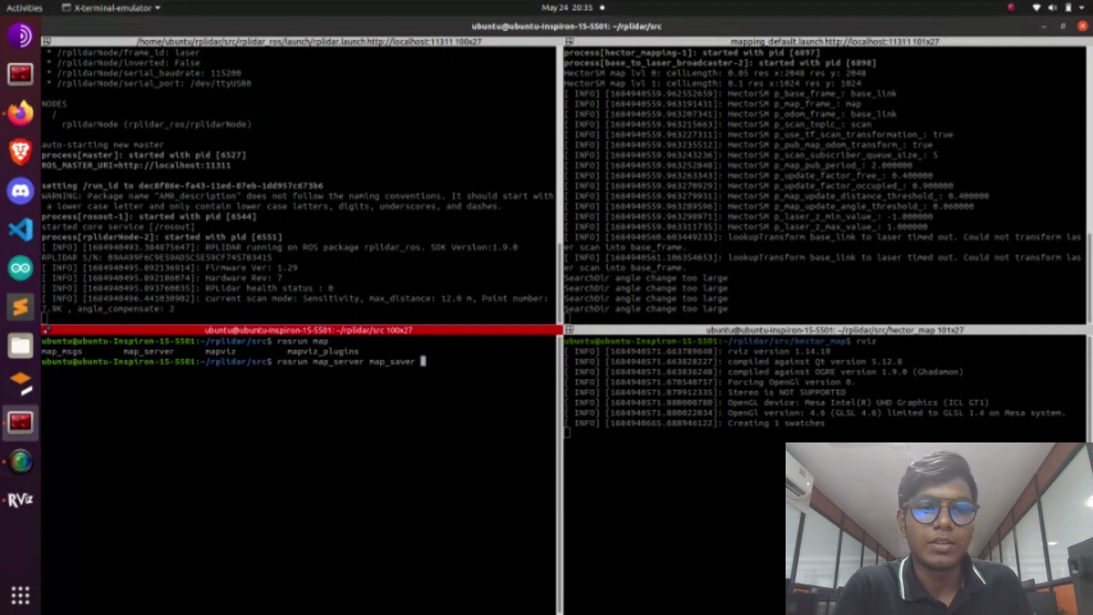
{"action": "key", "text": "Return"}
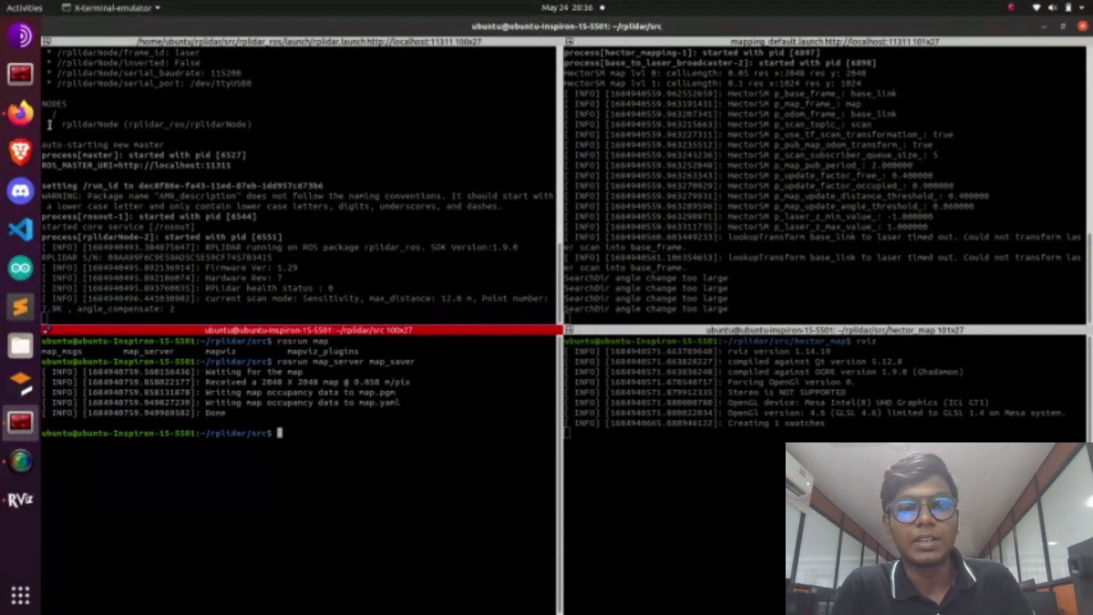
{"action": "left_click", "coordinate": [20, 345]}
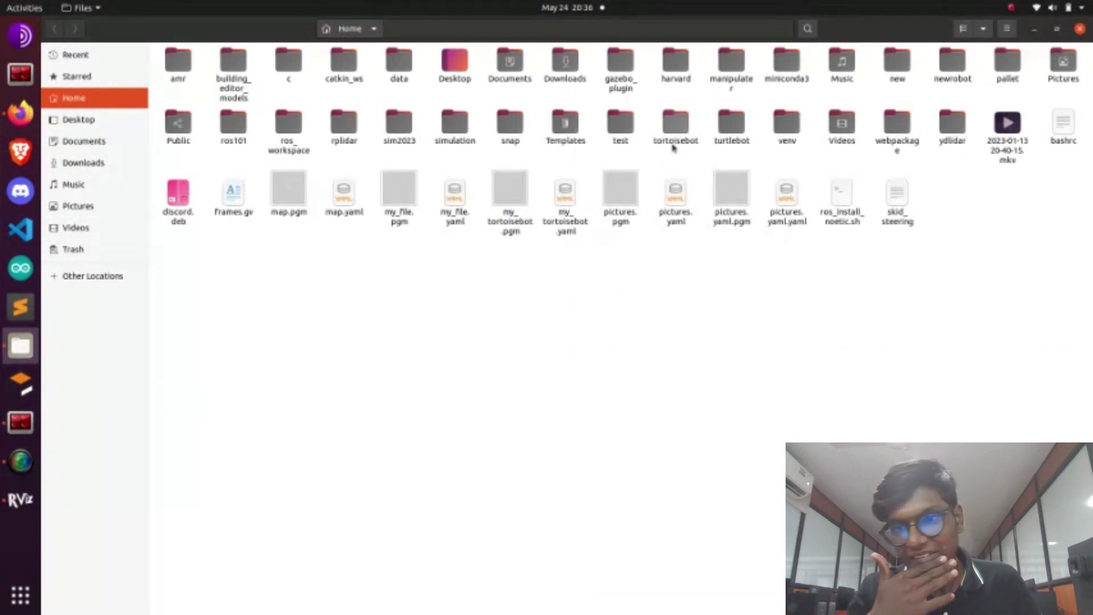
Browse to rplidar/src in Files and open map.pgm in the image viewer
{"action": "double_click", "coordinate": [341, 124]}
{"action": "left_click", "coordinate": [359, 60]}
{"action": "double_click", "coordinate": [359, 59]}
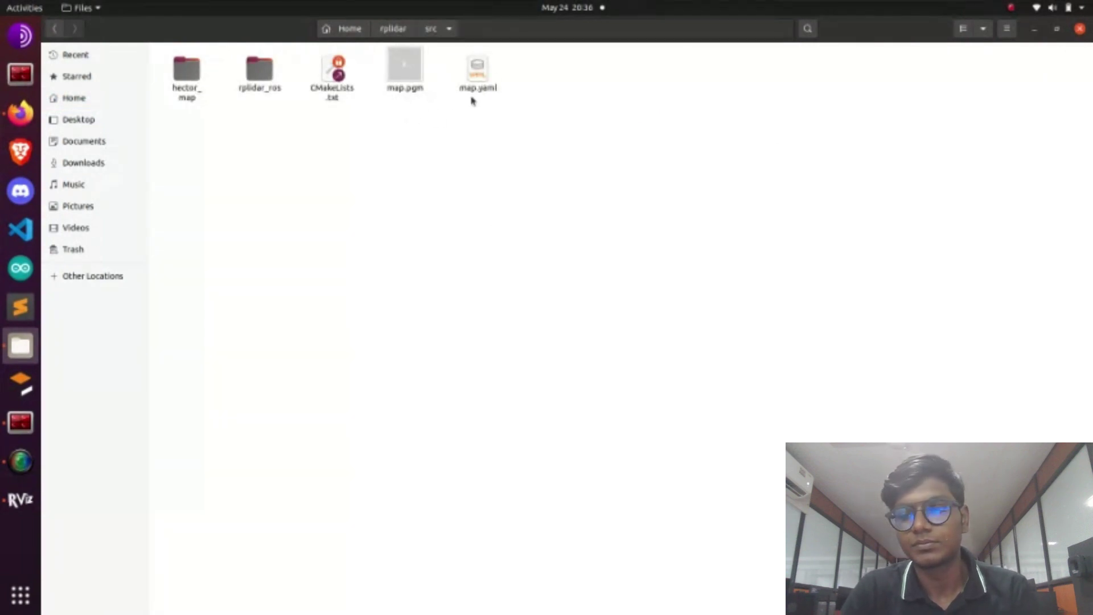
{"action": "double_click", "coordinate": [407, 65]}
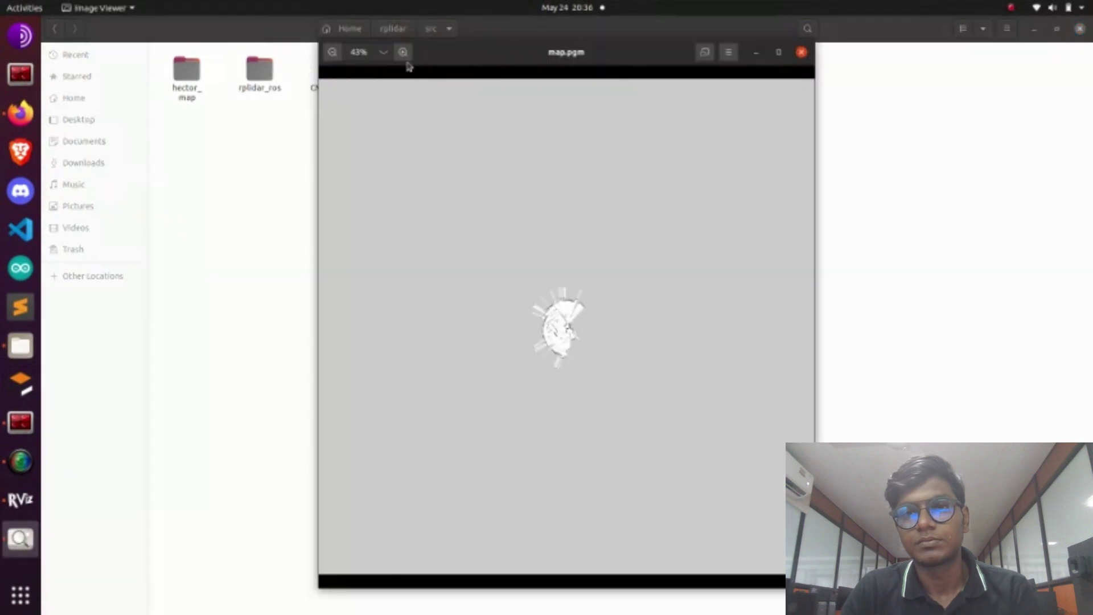
Toggle the map image fullscreen and back, then zoom it to 300%
{"action": "right_click", "coordinate": [561, 344]}
{"action": "left_click", "coordinate": [555, 338]}
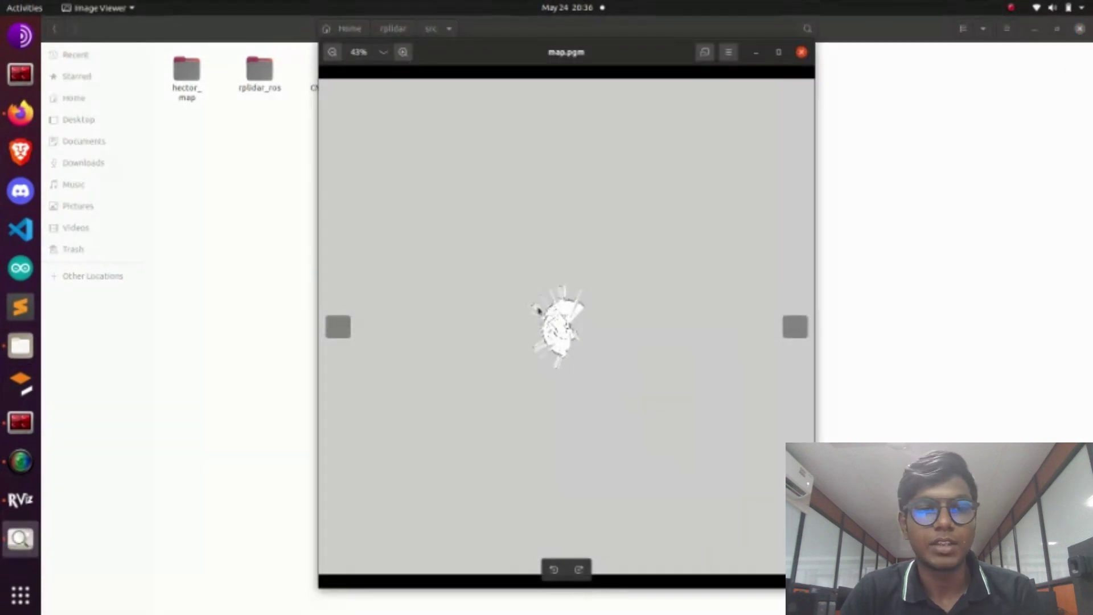
{"action": "right_click", "coordinate": [559, 325]}
{"action": "left_click", "coordinate": [538, 312]}
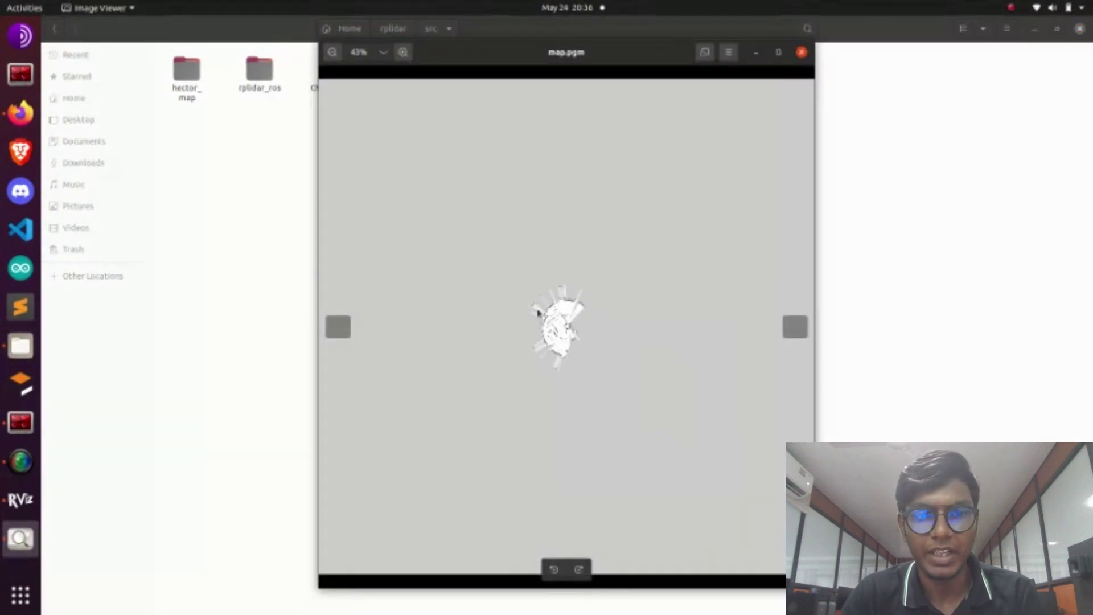
{"action": "right_click", "coordinate": [577, 323]}
{"action": "double_click", "coordinate": [536, 342]}
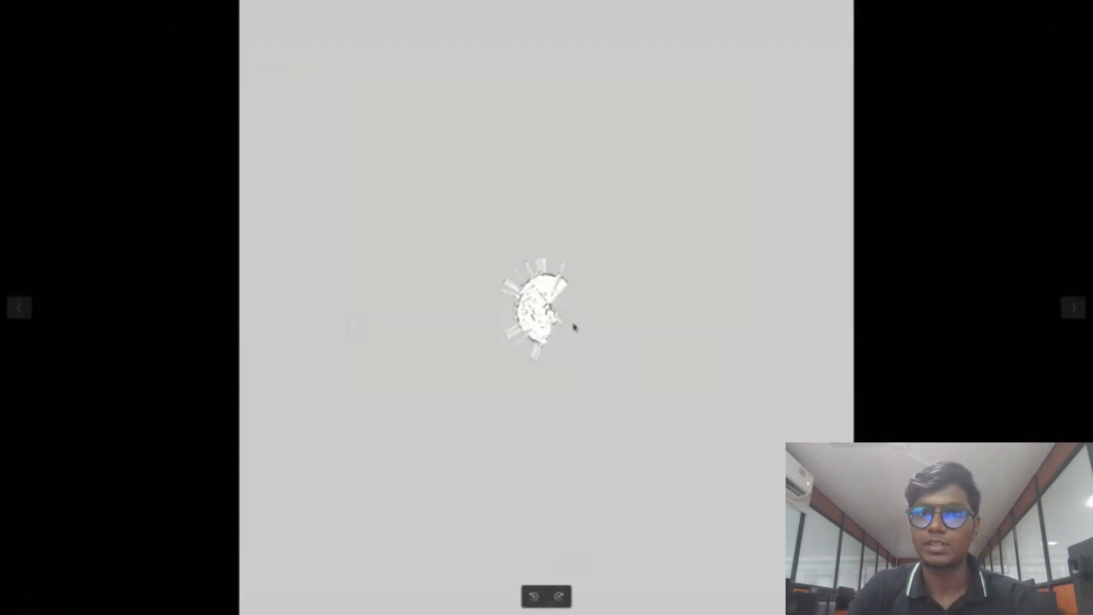
{"action": "double_click", "coordinate": [574, 325]}
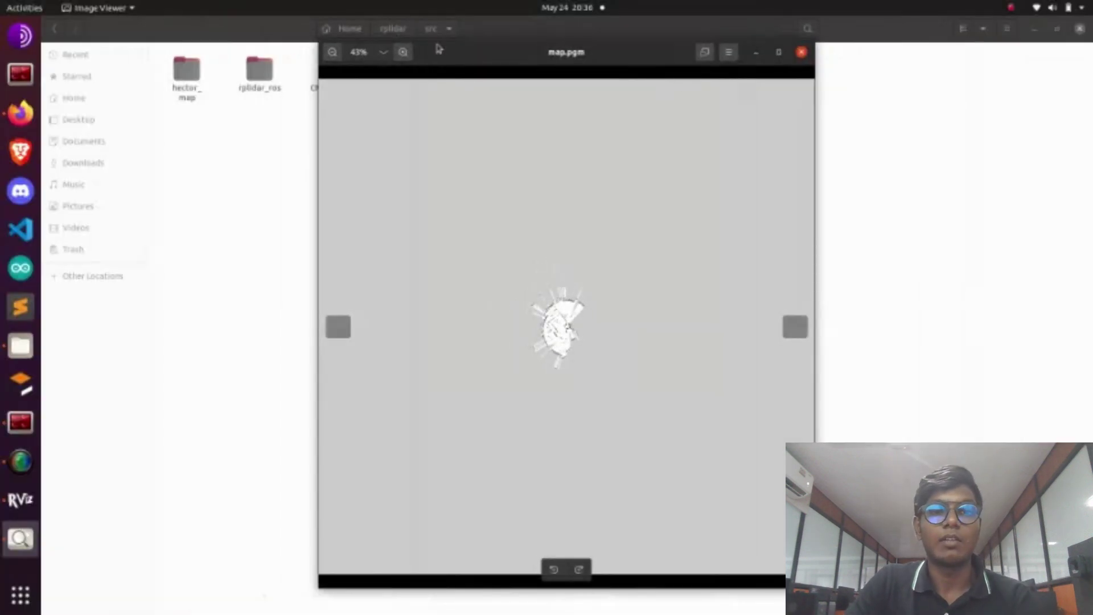
{"action": "left_click", "coordinate": [403, 52]}
{"action": "left_click", "coordinate": [403, 52]}
{"action": "left_click", "coordinate": [402, 52]}
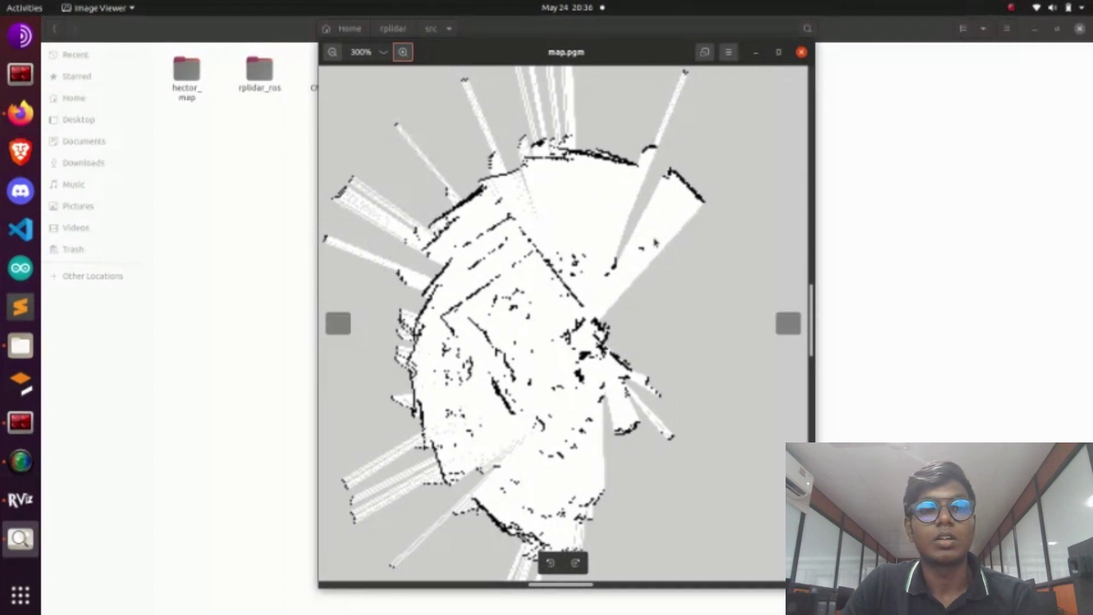
Open map.yaml to read it, then return to the terminal and type 'rostopic list rostopic echo'
{"action": "left_click", "coordinate": [886, 231]}
{"action": "double_click", "coordinate": [490, 80]}
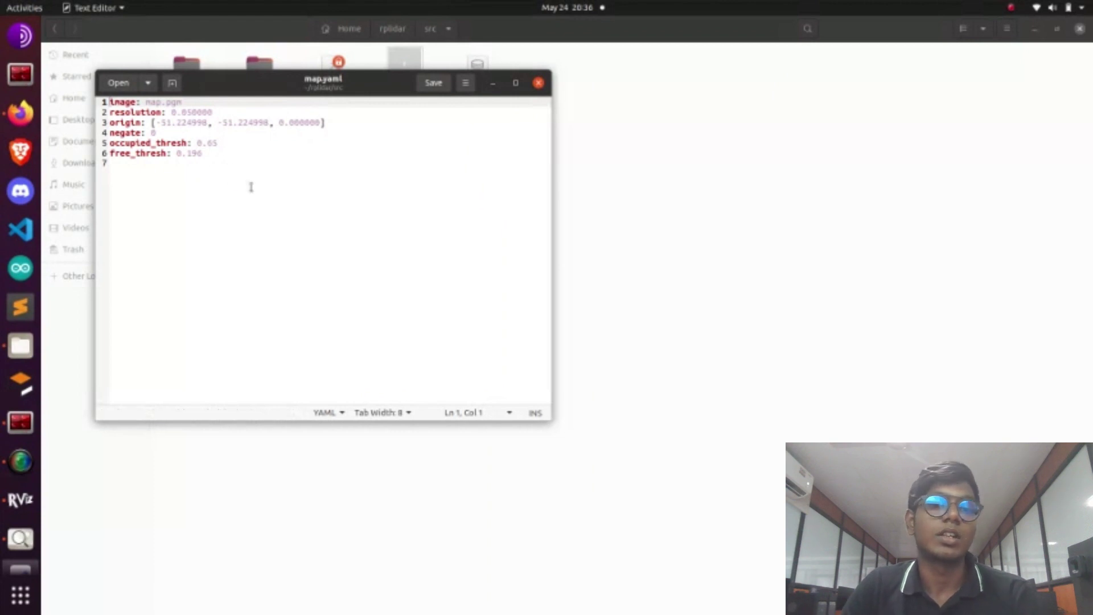
{"action": "left_click", "coordinate": [19, 428]}
{"action": "type", "text": "rostopic list "}
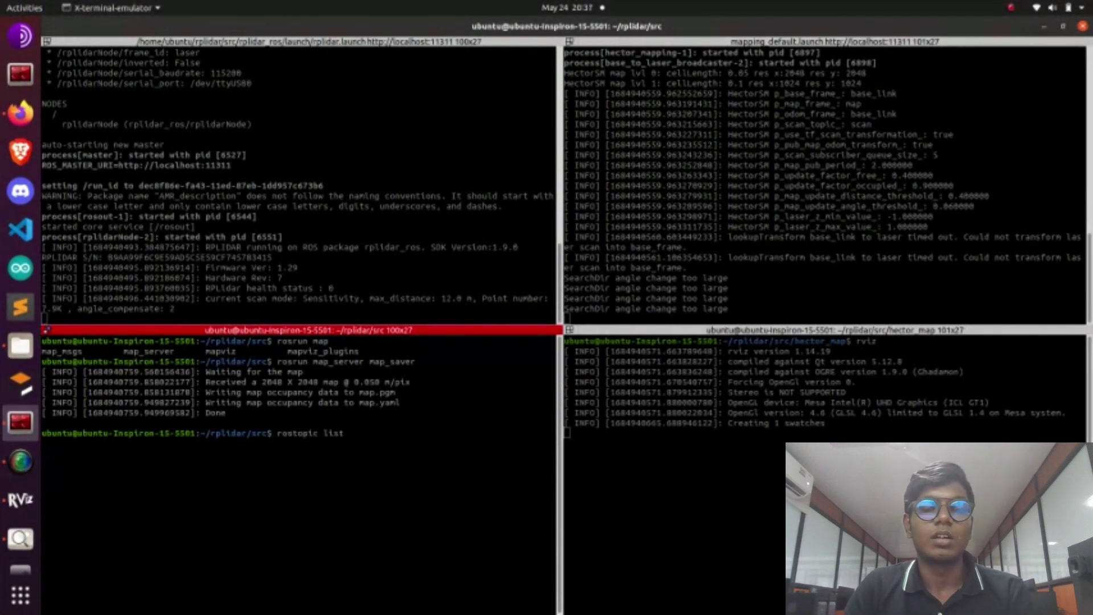
{"action": "type", "text": "rostopic echo"}
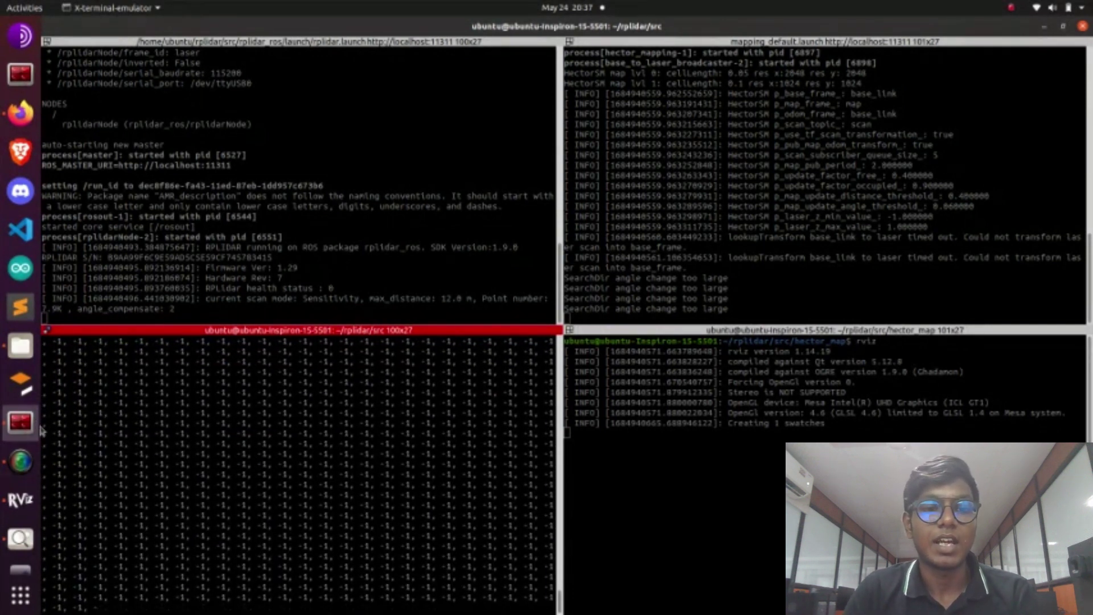
Stop the streaming map occupancy output with Ctrl+C
{"action": "key", "text": "ctrl+c"}
Place map.pgm on the left and the map.yaml editor on the right, with the image in front
{"action": "left_click", "coordinate": [8, 342]}
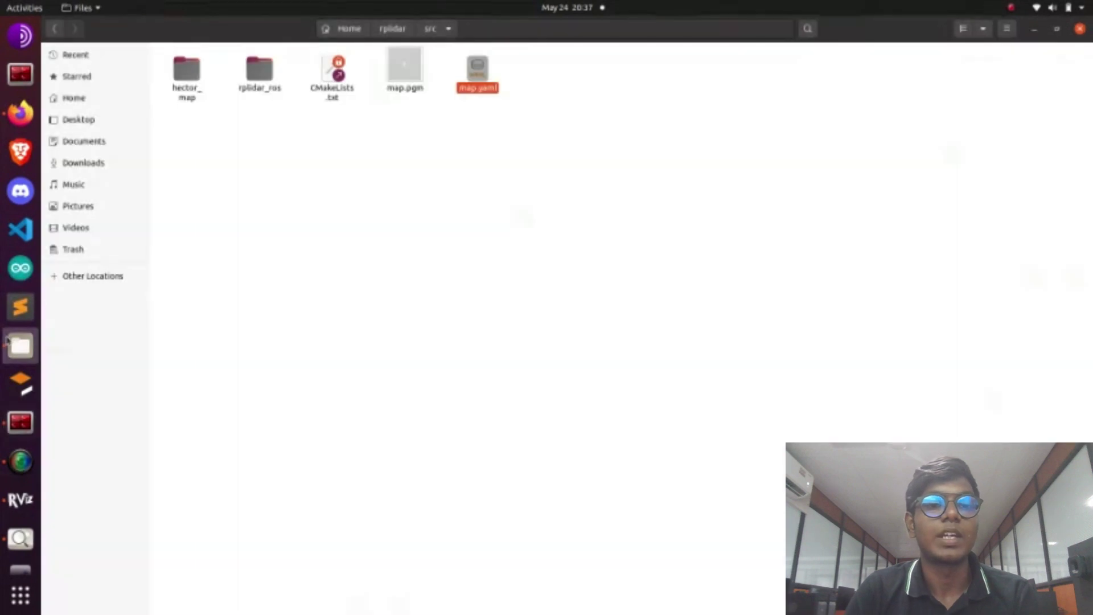
{"action": "double_click", "coordinate": [405, 70]}
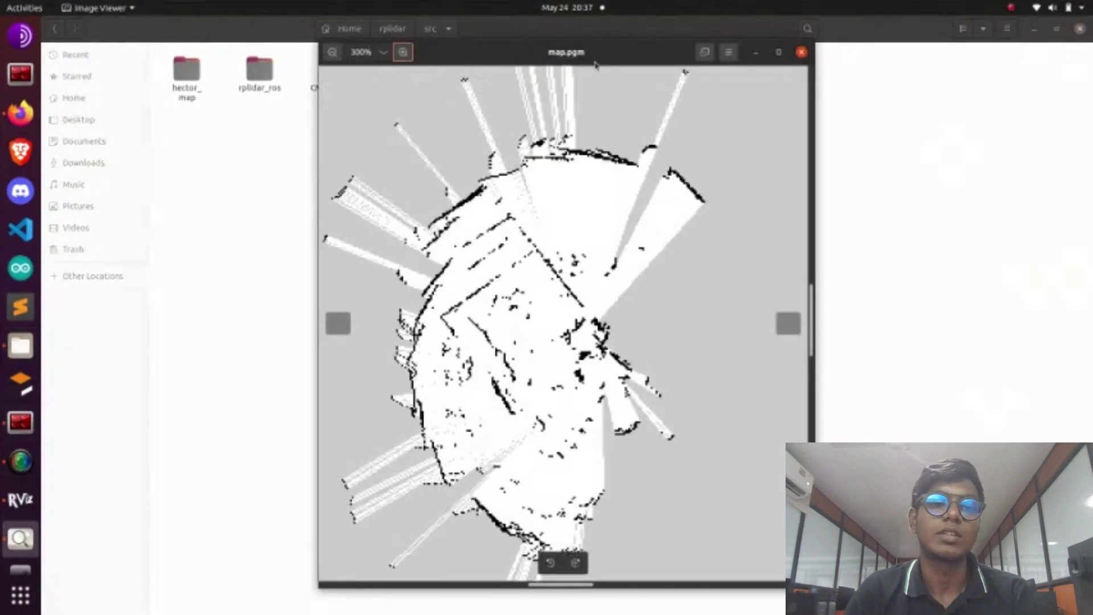
{"action": "left_click_drag", "start_coordinate": [597, 54], "coordinate": [324, 116]}
{"action": "left_click", "coordinate": [475, 71]}
{"action": "double_click", "coordinate": [475, 71]}
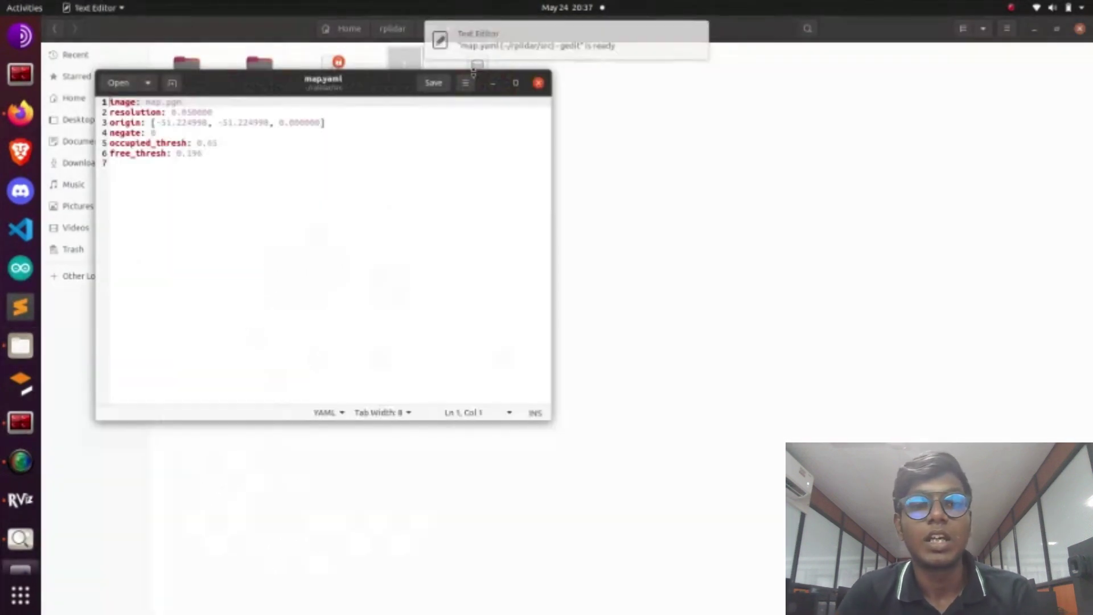
{"action": "left_click_drag", "start_coordinate": [387, 84], "coordinate": [819, 108]}
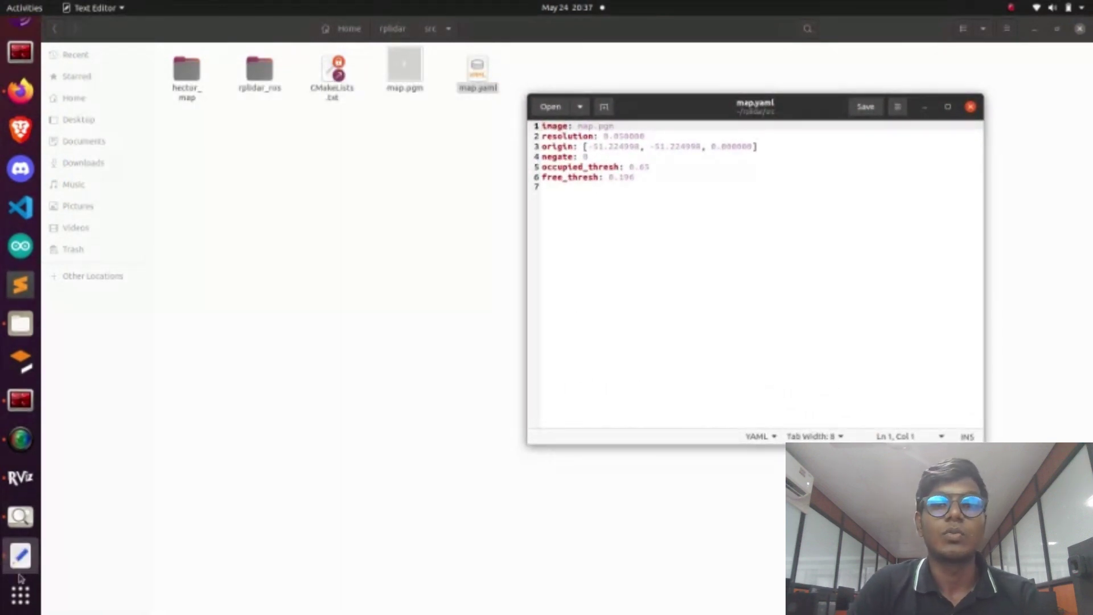
{"action": "left_click", "coordinate": [17, 529]}
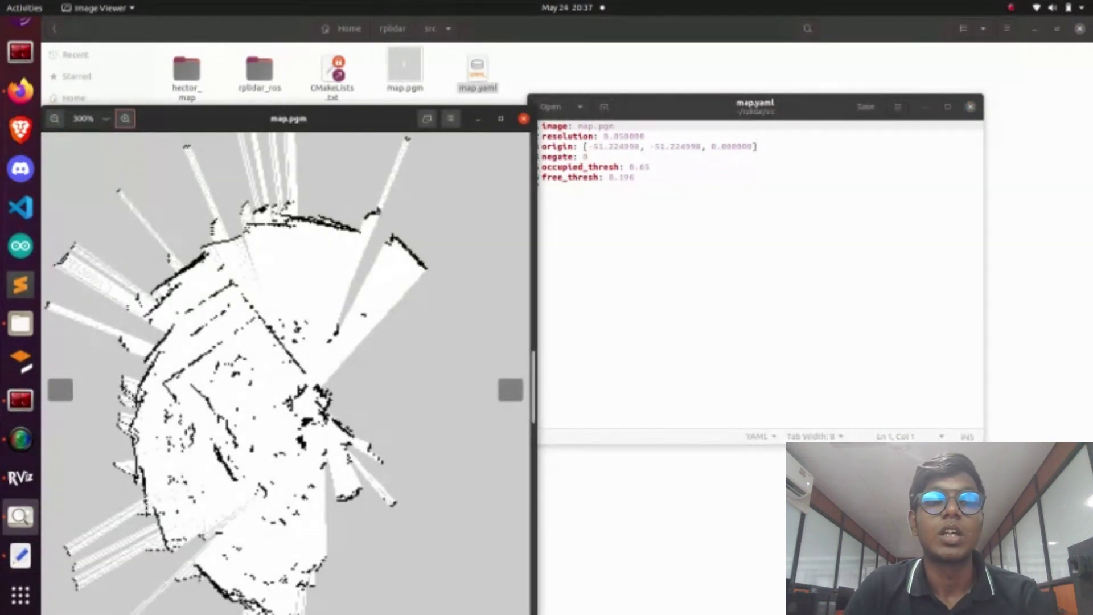